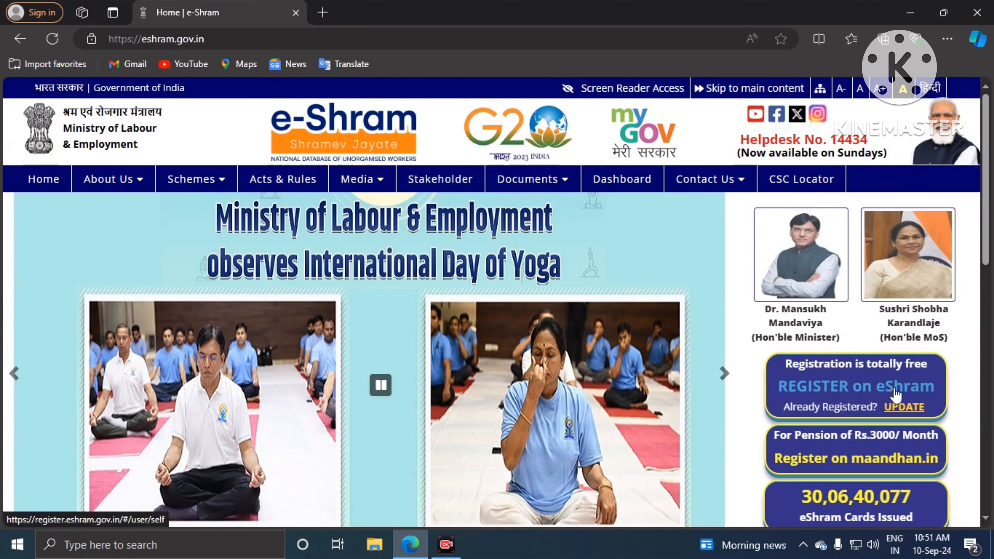
# Step: Start eShram registration, verify the mobile number by OTP, and enter the Aadhaar number with captcha EHOmAV
pyautogui.click(836, 389)
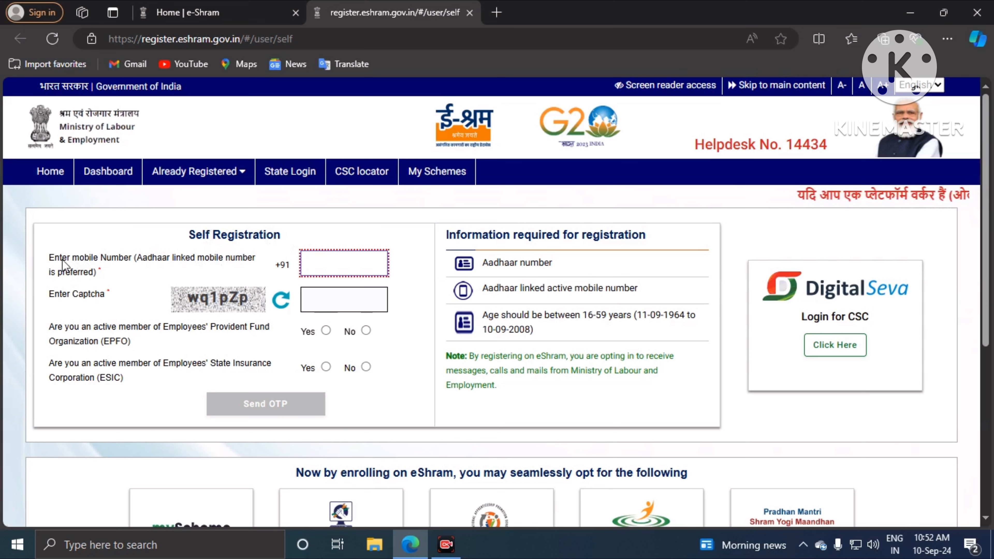
pyautogui.moveTo(50, 258); pyautogui.dragTo(123, 259)
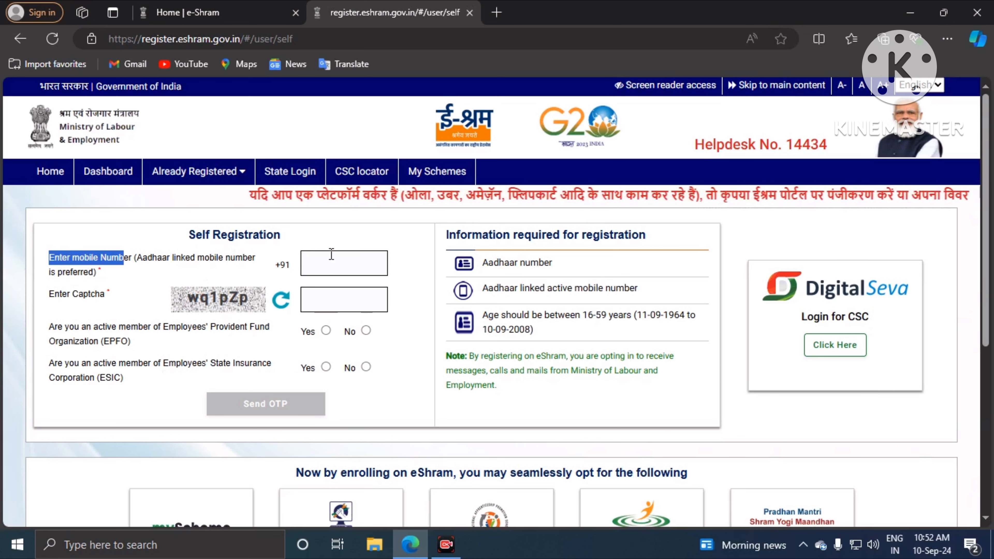
pyautogui.click(307, 263)
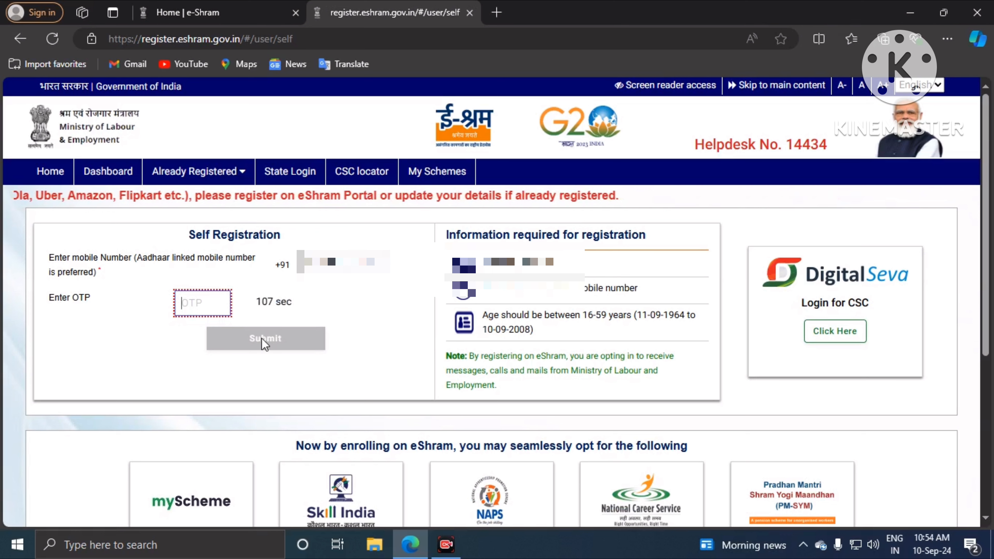
pyautogui.click(265, 338)
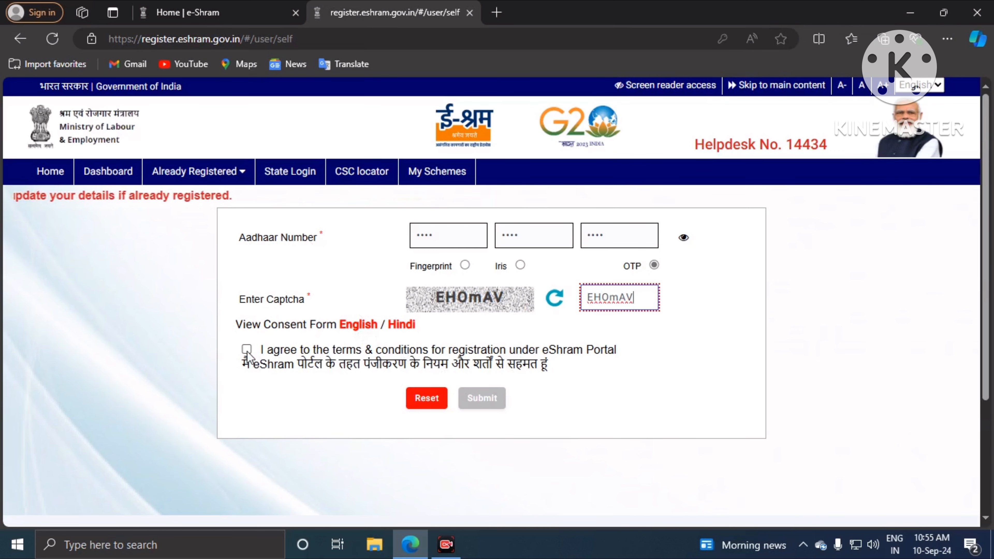
# Step: Agree to the registration terms, submit the Aadhaar details, and validate the received Aadhaar OTP
pyautogui.click(246, 349)
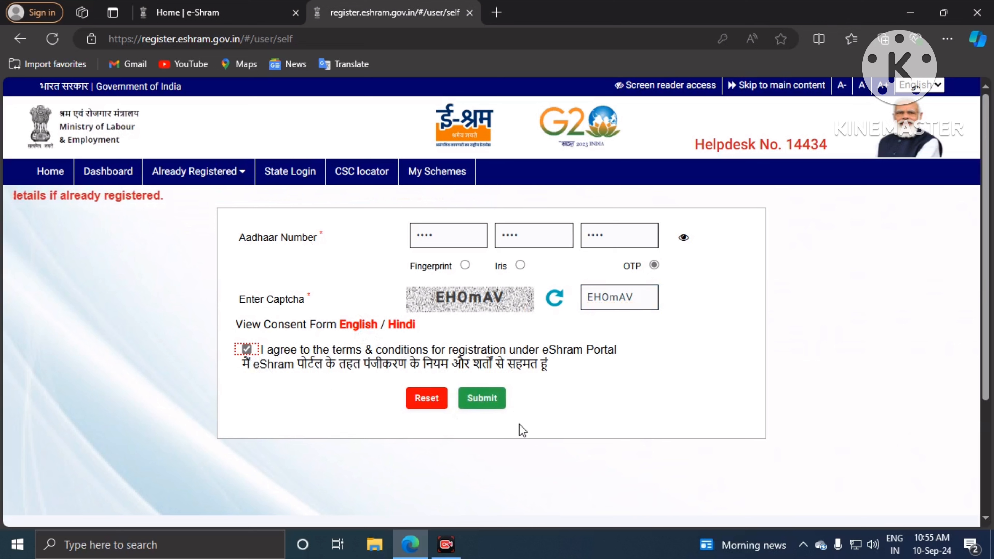
pyautogui.click(483, 399)
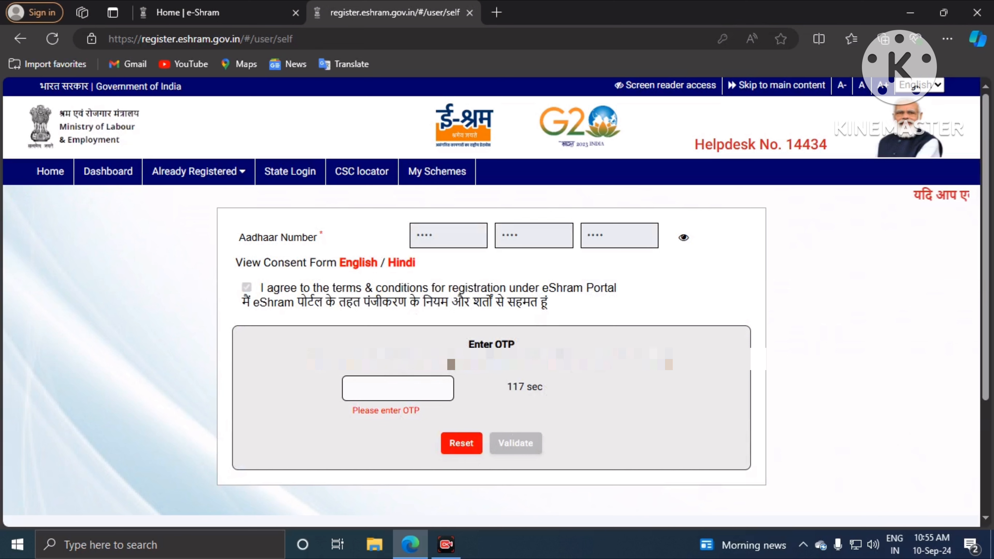
pyautogui.click(377, 395)
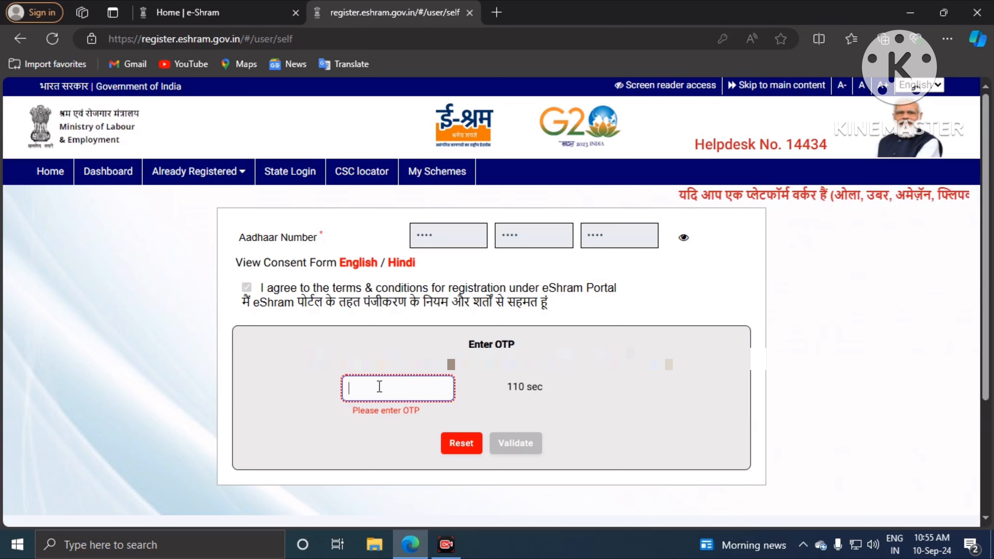
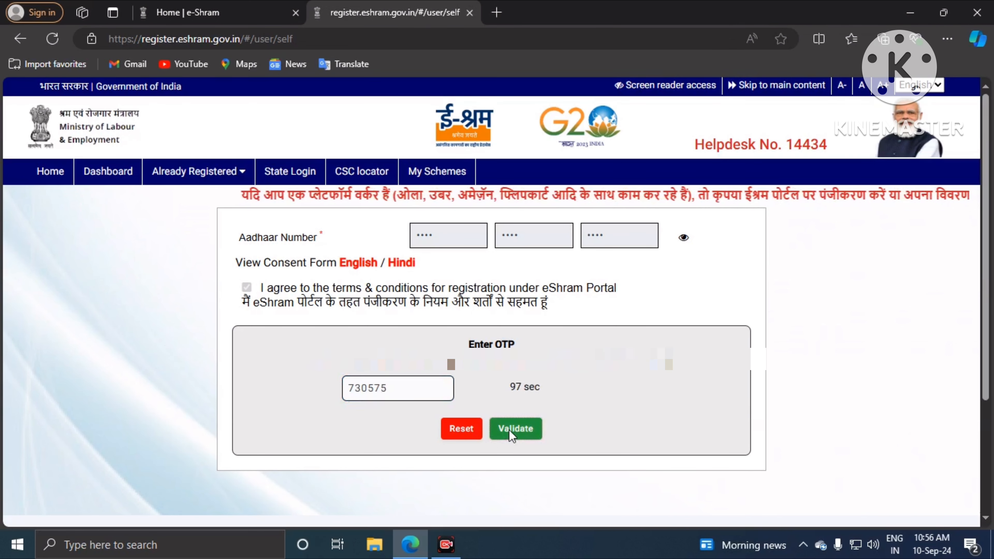
pyautogui.click(515, 443)
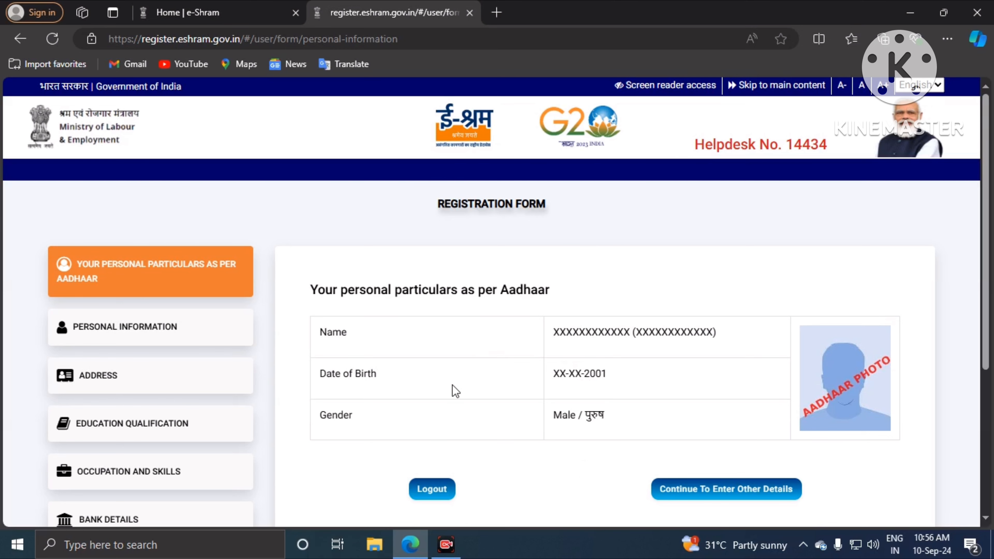
# Step: Continue from the Aadhaar particulars to the Personal Information form showing prefilled mobile numbers
pyautogui.scroll(-3, 451, 384)
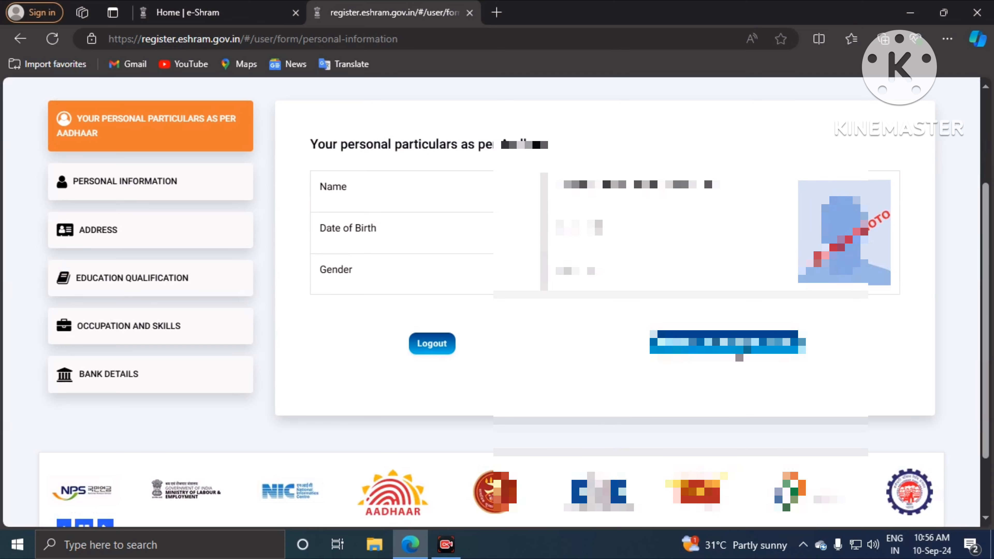
pyautogui.click(758, 350)
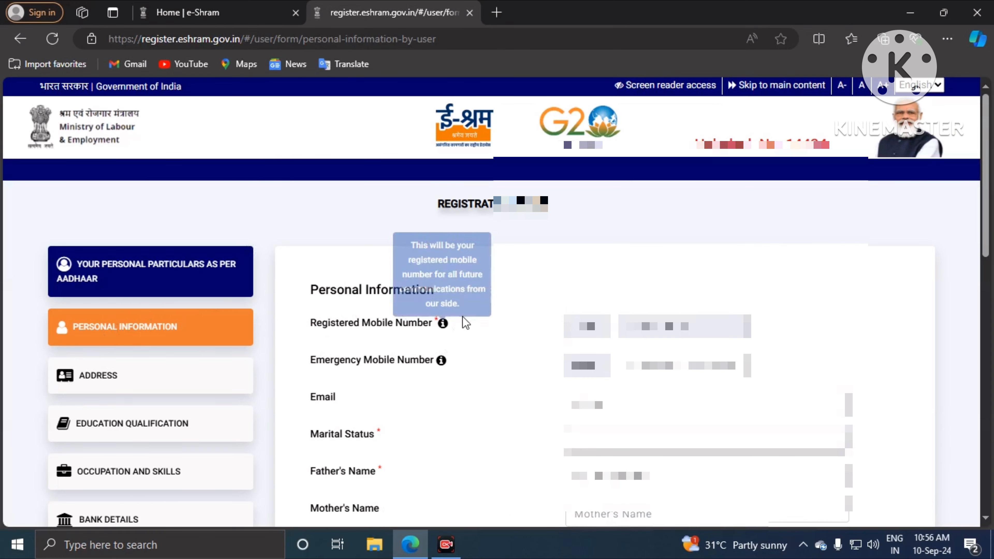
pyautogui.scroll(-3, 411, 300)
pyautogui.scroll(-3, 410, 300)
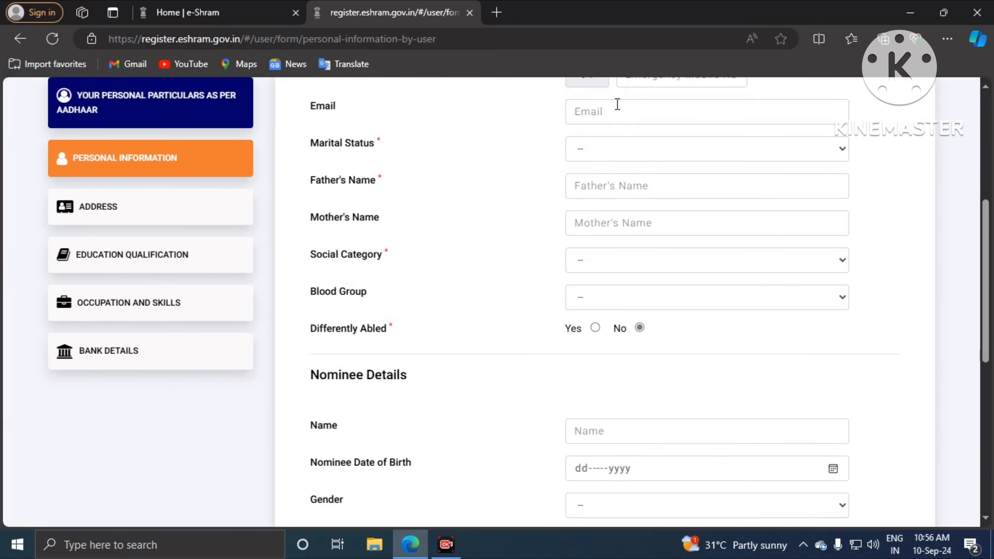
# Step: Set marital status to Never married and enter the father's name
pyautogui.click(614, 149)
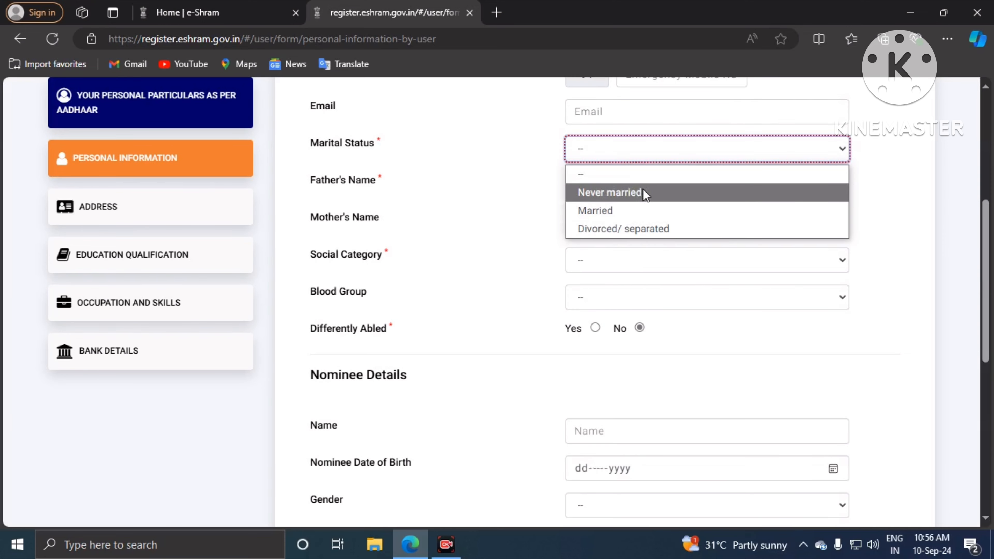
pyautogui.click(651, 194)
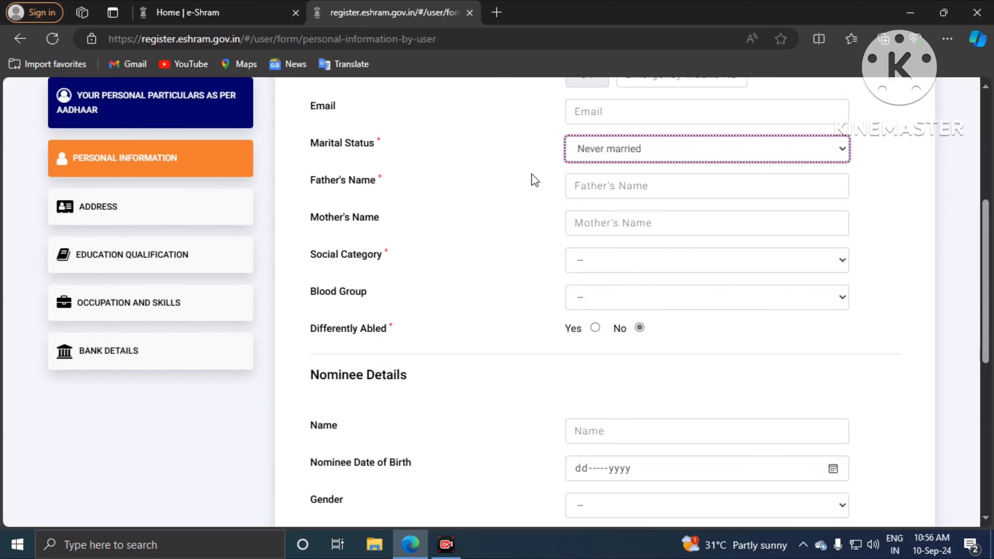
pyautogui.click(620, 186)
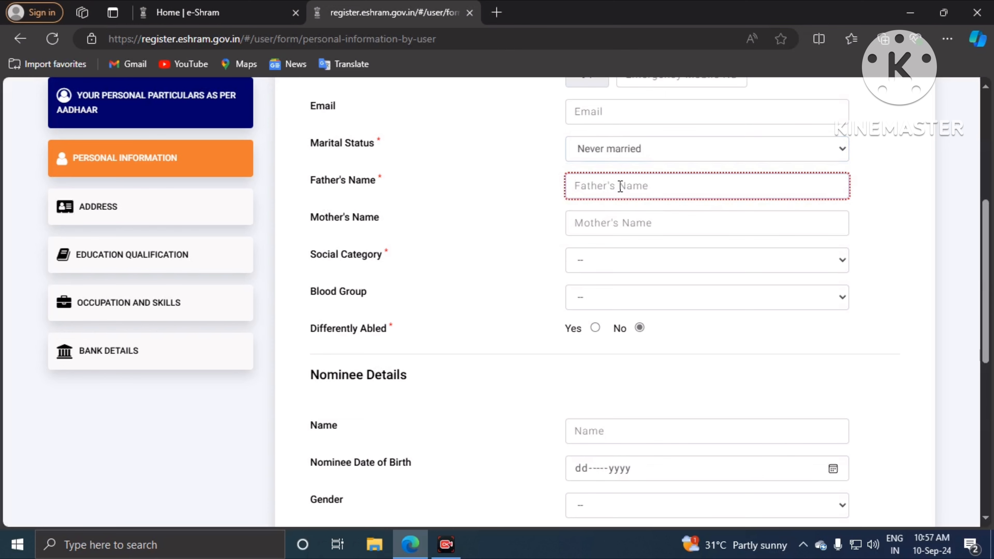
pyautogui.write('DEMIO')
pyautogui.click(610, 222)
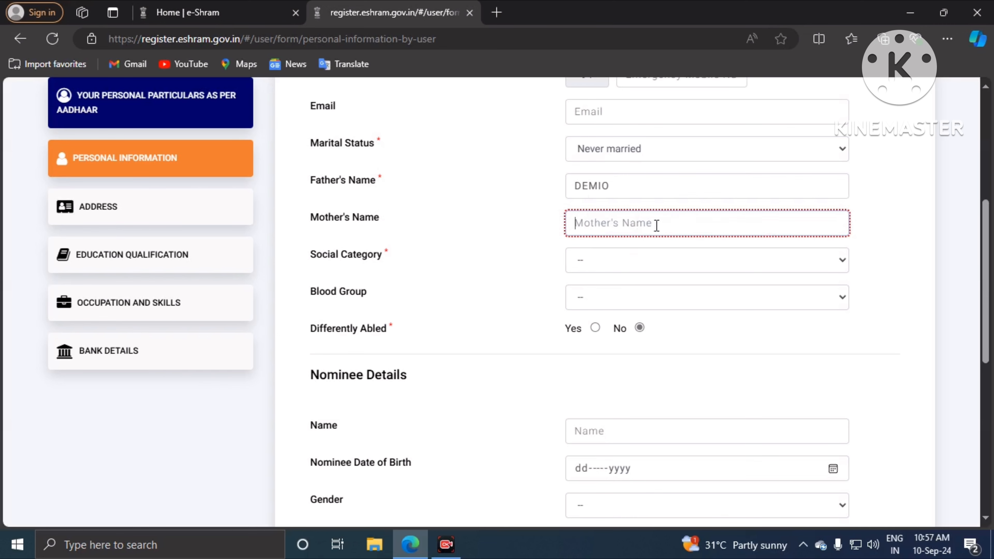
# Step: Choose General as social category and AB+ as blood group
pyautogui.click(618, 269)
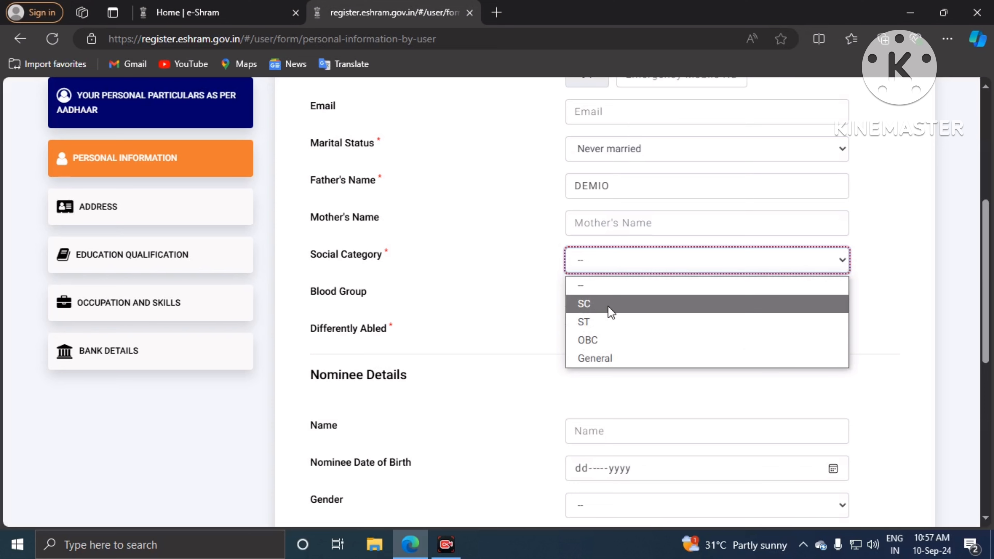
pyautogui.click(559, 359)
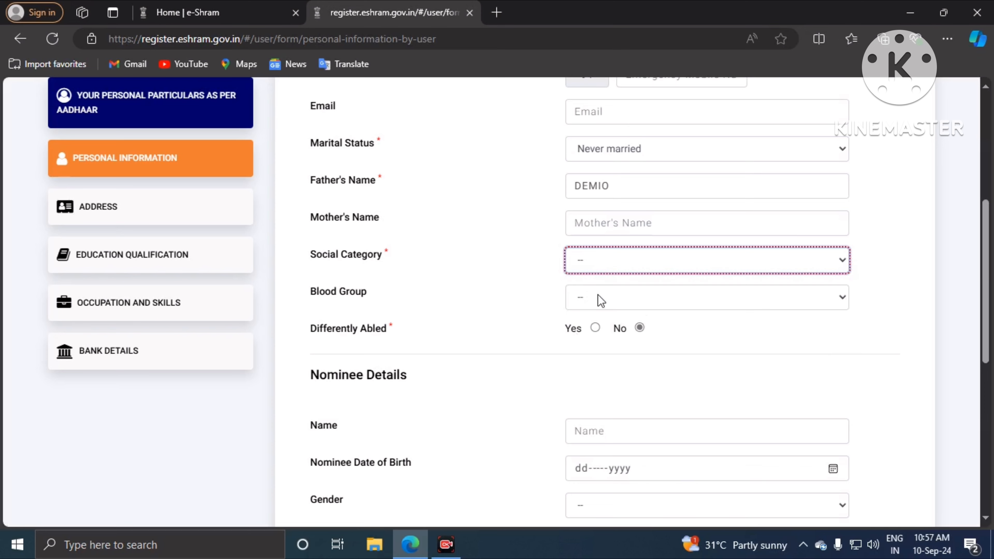
pyautogui.click(841, 302)
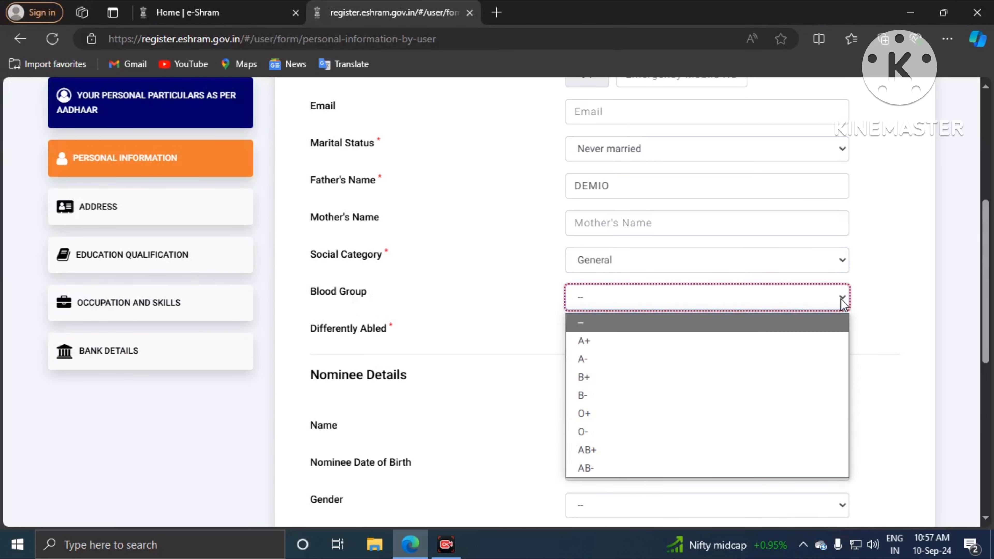
pyautogui.click(613, 342)
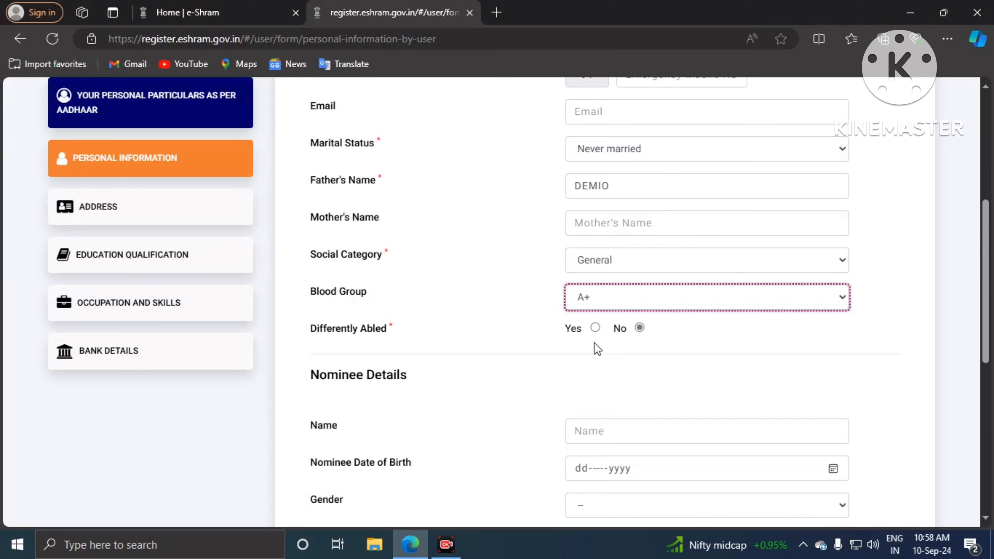
pyautogui.click(841, 301)
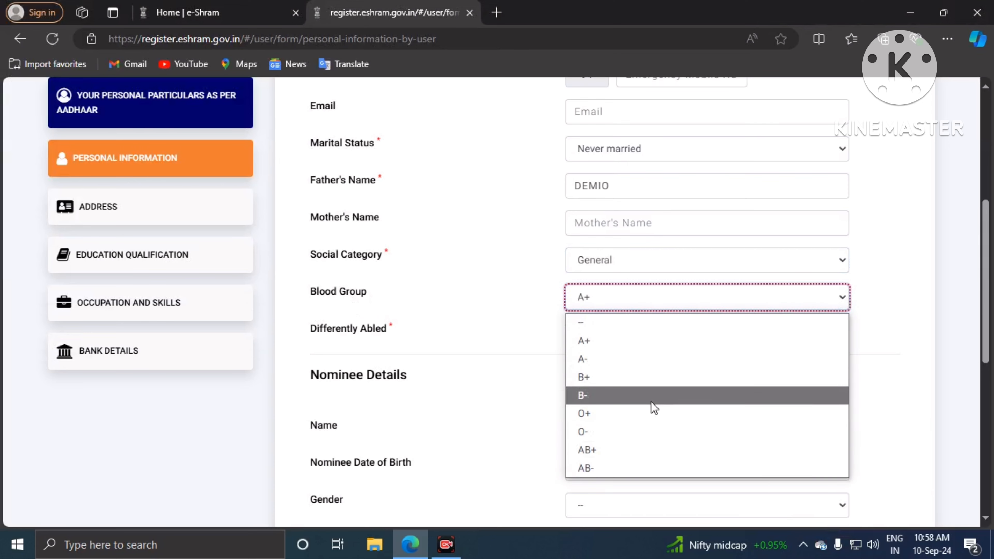
pyautogui.click(642, 450)
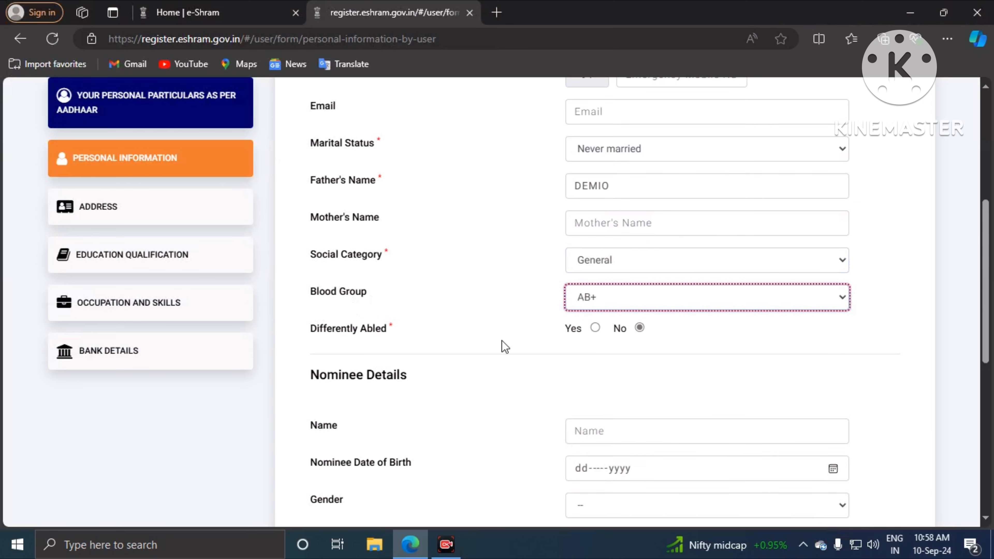
# Step: Mark the applicant as not differently abled
pyautogui.scroll(-2, 497, 368)
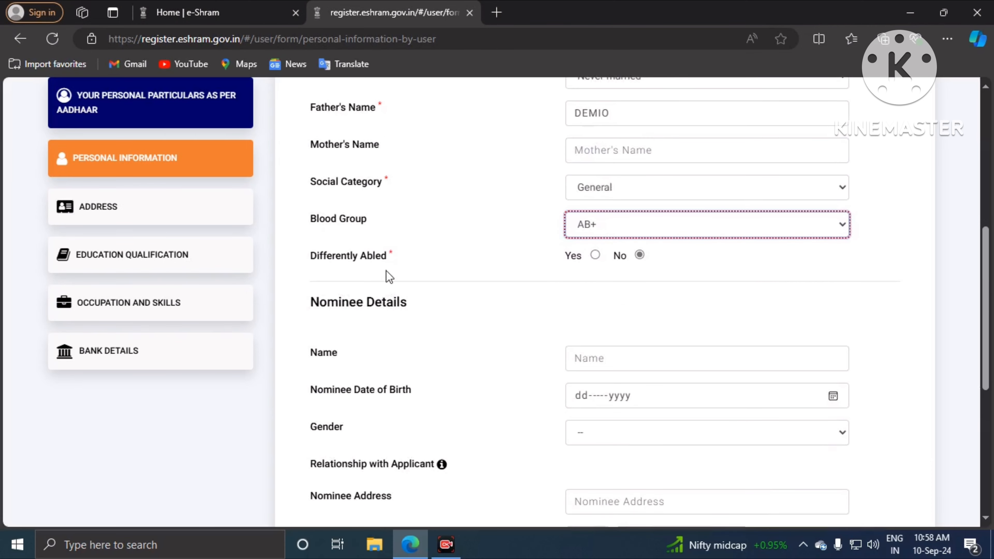
pyautogui.click(595, 255)
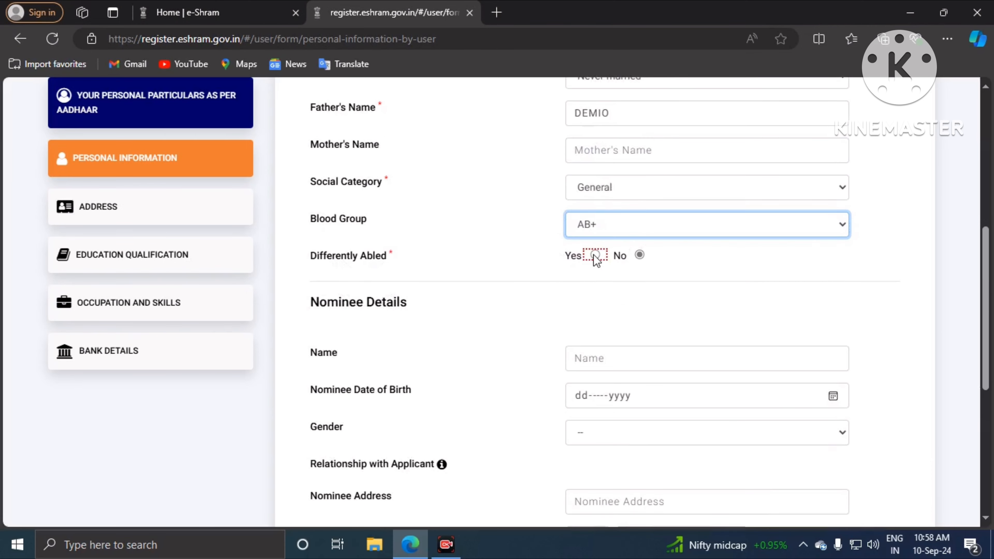
pyautogui.click(640, 256)
pyautogui.scroll(-7, 364, 330)
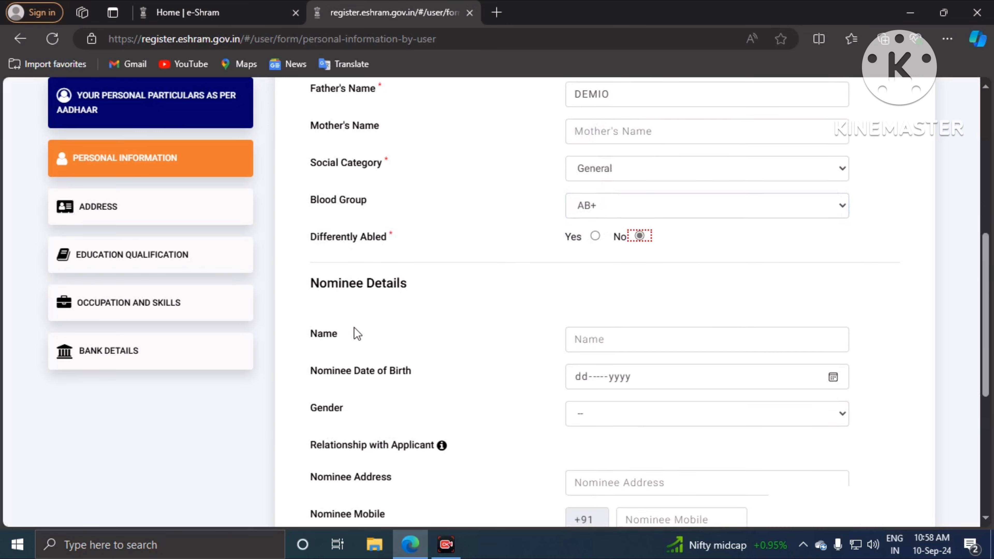
pyautogui.scroll(5, 352, 329)
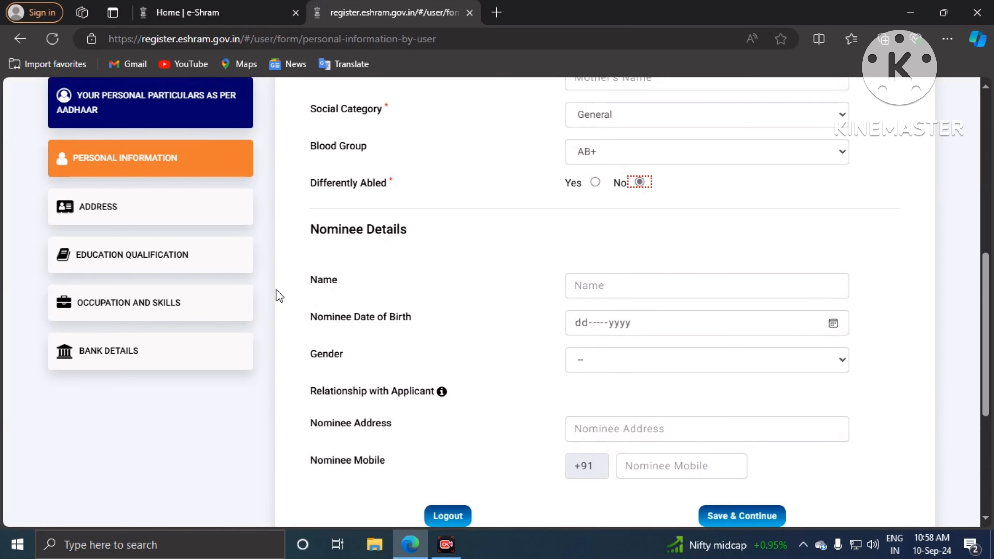
pyautogui.scroll(-3, 279, 296)
# Step: Save personal information and set home state WEST BENGAL, district 24 PARAGANAS NORTH
pyautogui.click(734, 374)
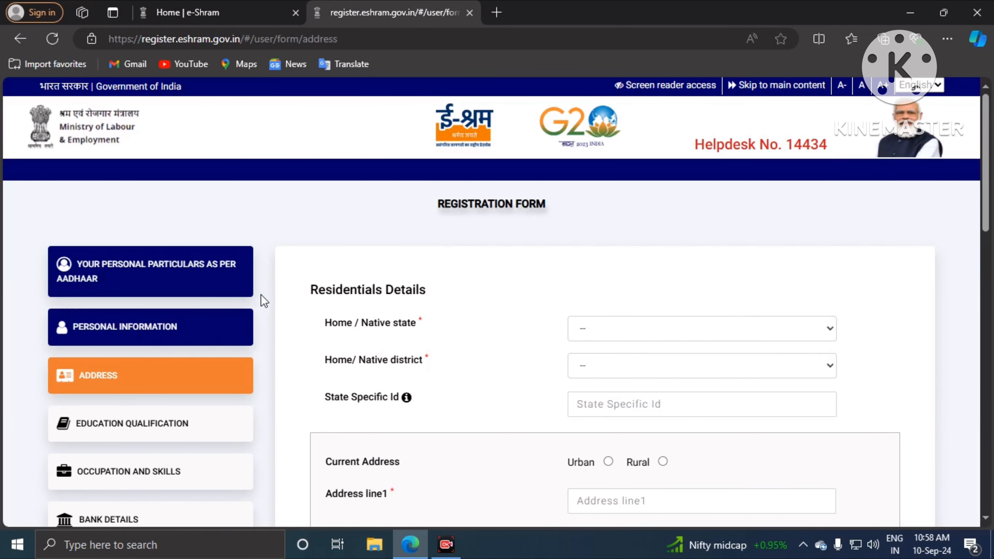
pyautogui.scroll(-3, 256, 296)
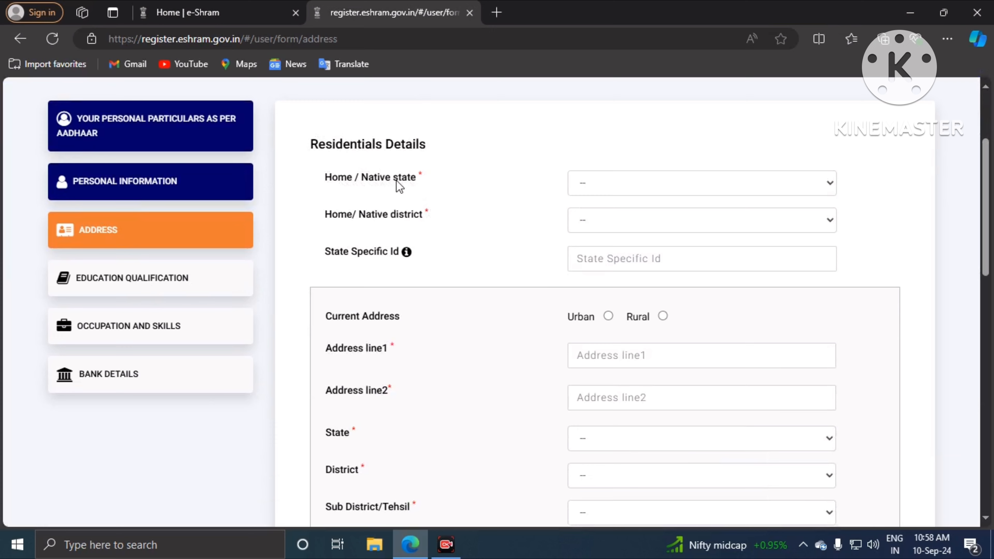
pyautogui.click(679, 192)
pyautogui.scroll(-10, 672, 313)
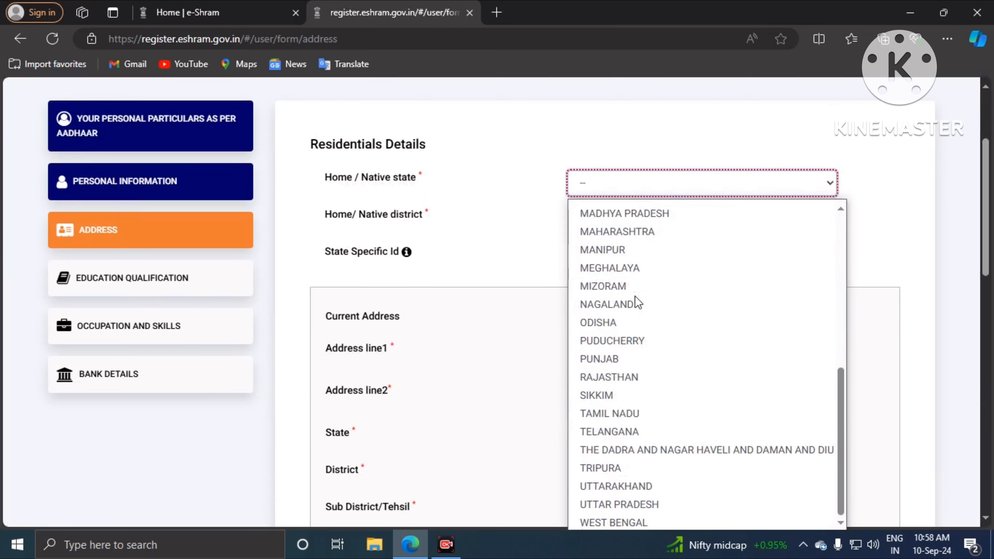
pyautogui.click(636, 523)
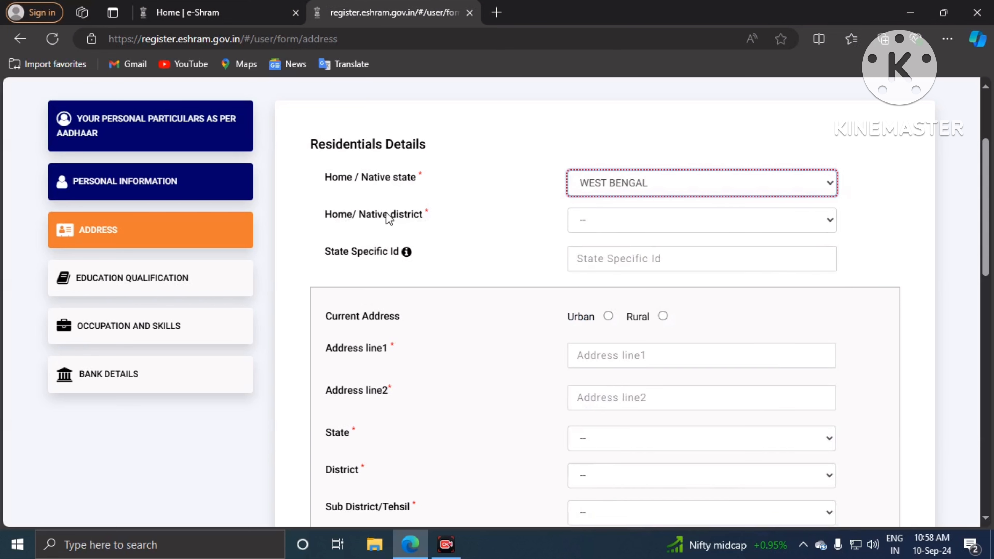
pyautogui.click(661, 231)
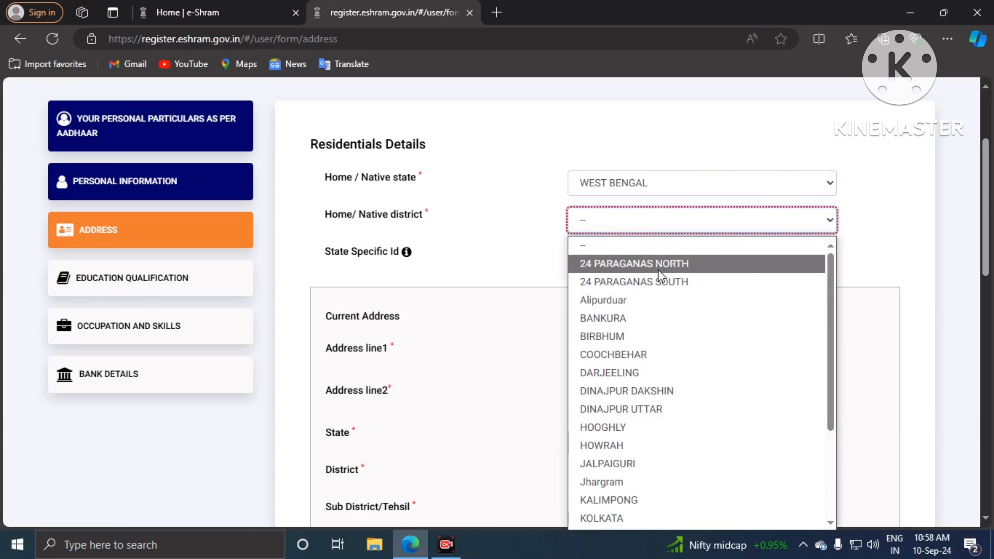
pyautogui.click(651, 263)
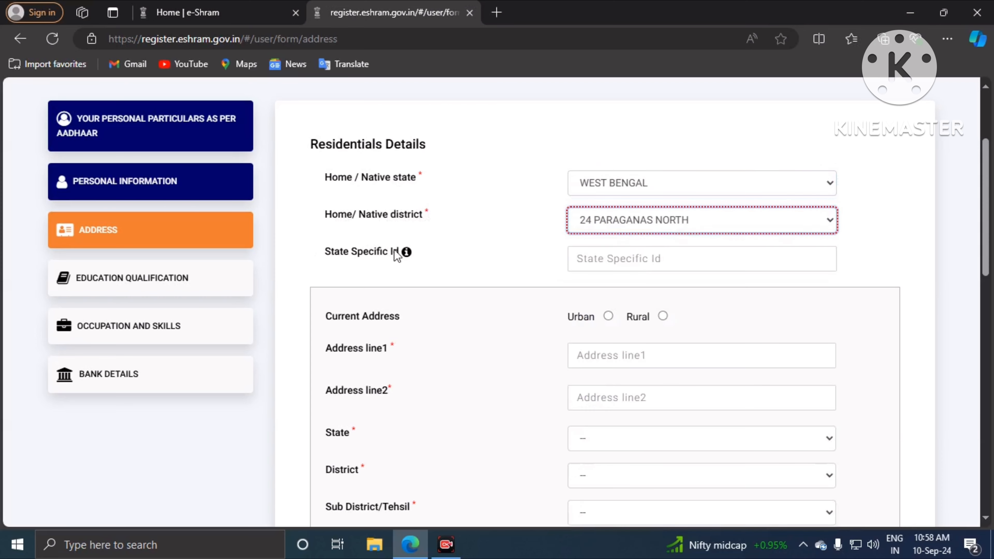
pyautogui.scroll(-2, 500, 277)
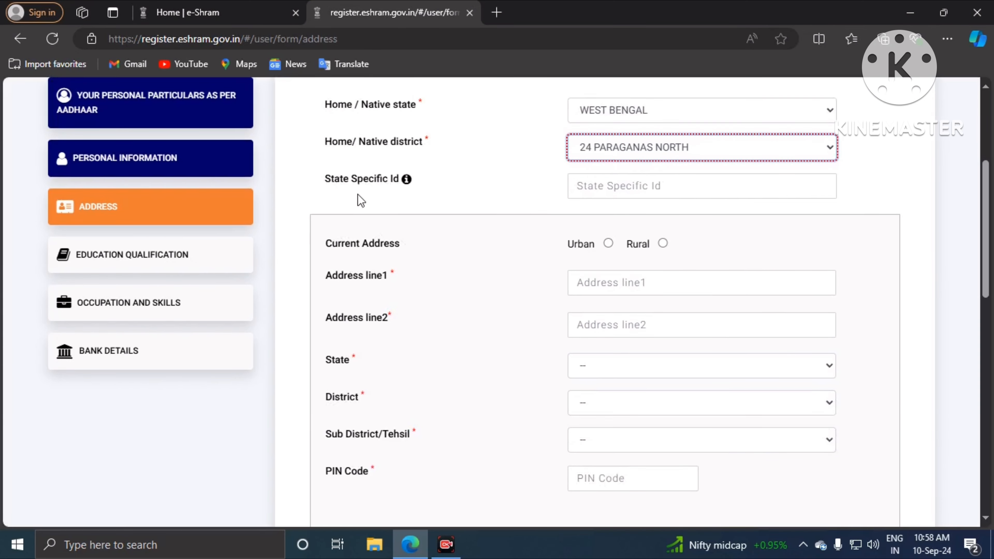
pyautogui.click(407, 181)
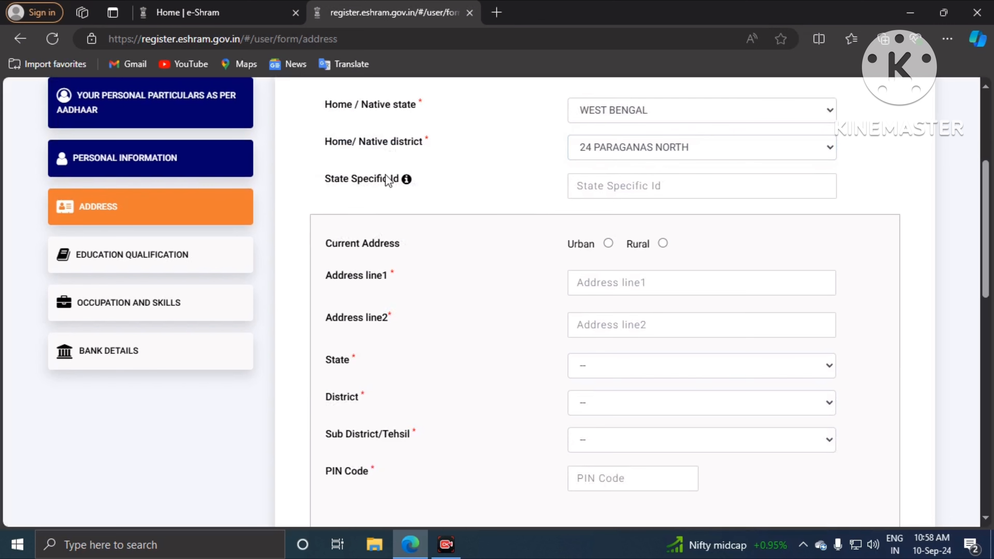
pyautogui.scroll(-5, 505, 245)
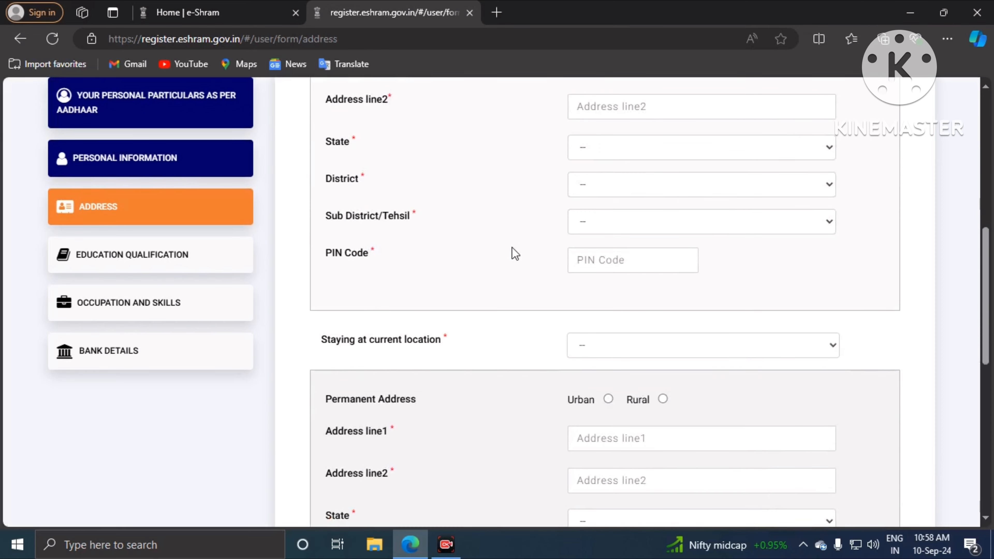
pyautogui.scroll(3, 548, 241)
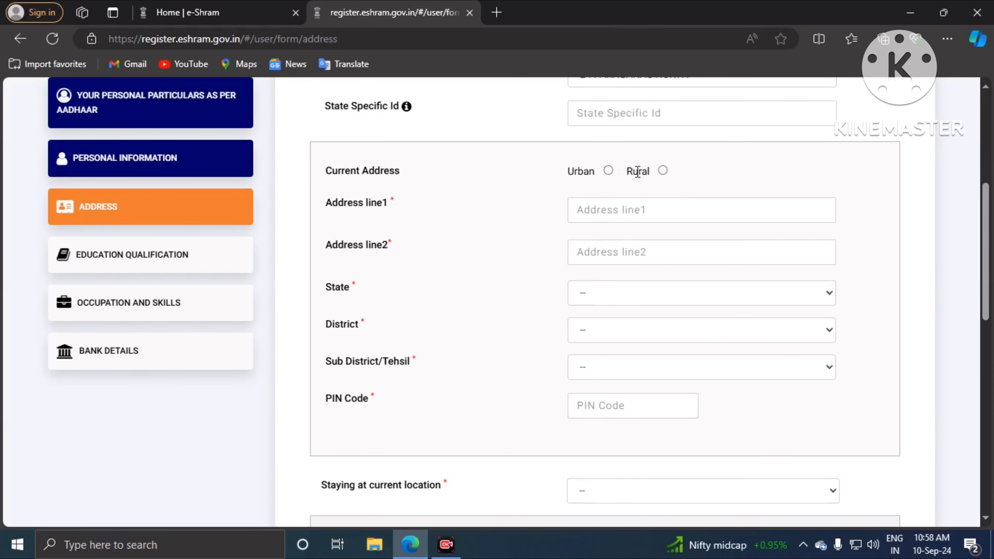
# Step: Enter an Urban current address in Barasat, PIN 700124, staying More than 25 years
pyautogui.click(602, 174)
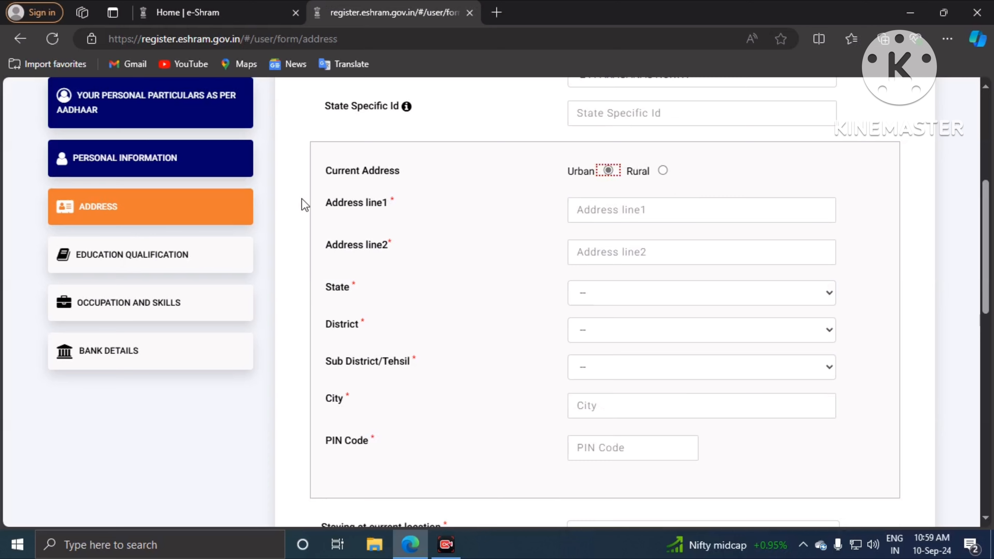
pyautogui.click(591, 208)
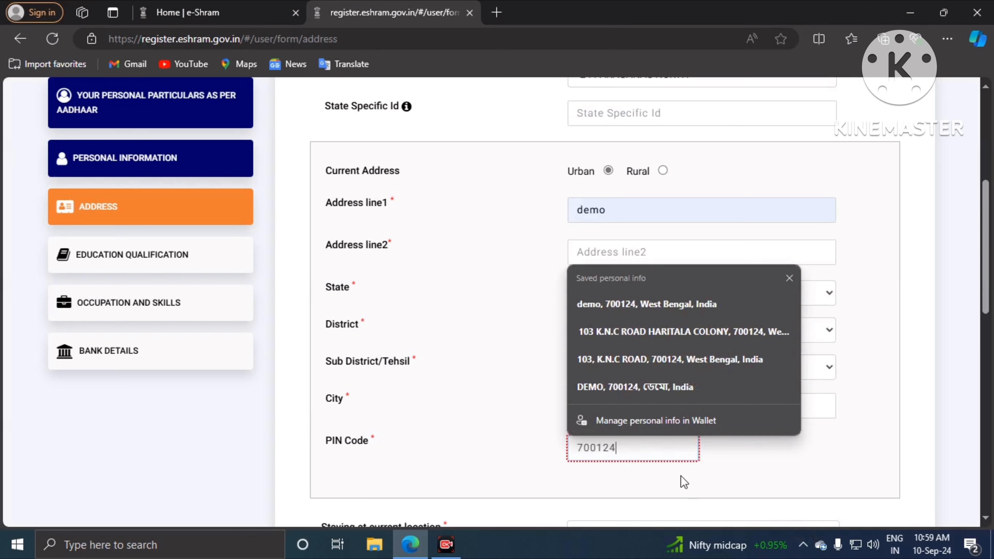
pyautogui.scroll(-3, 681, 481)
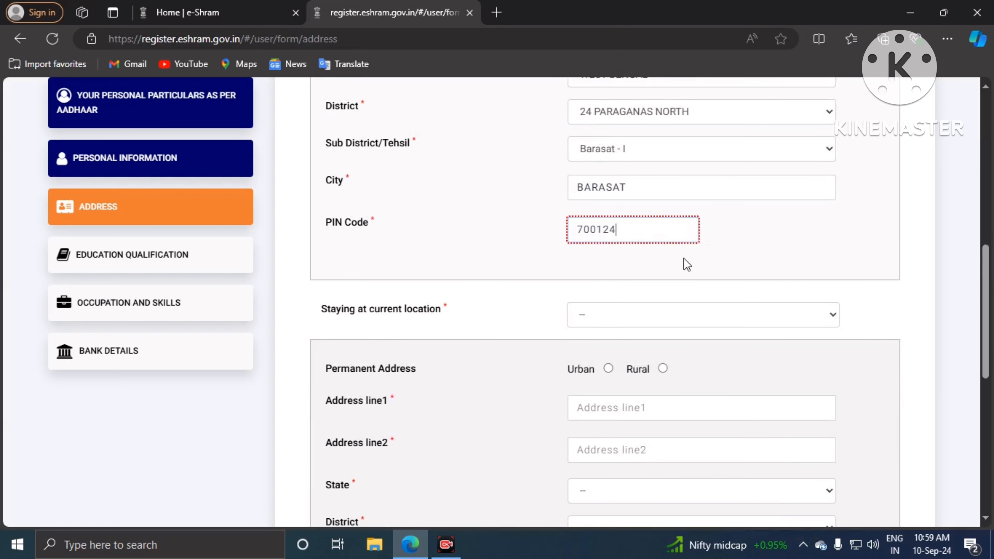
pyautogui.click(585, 326)
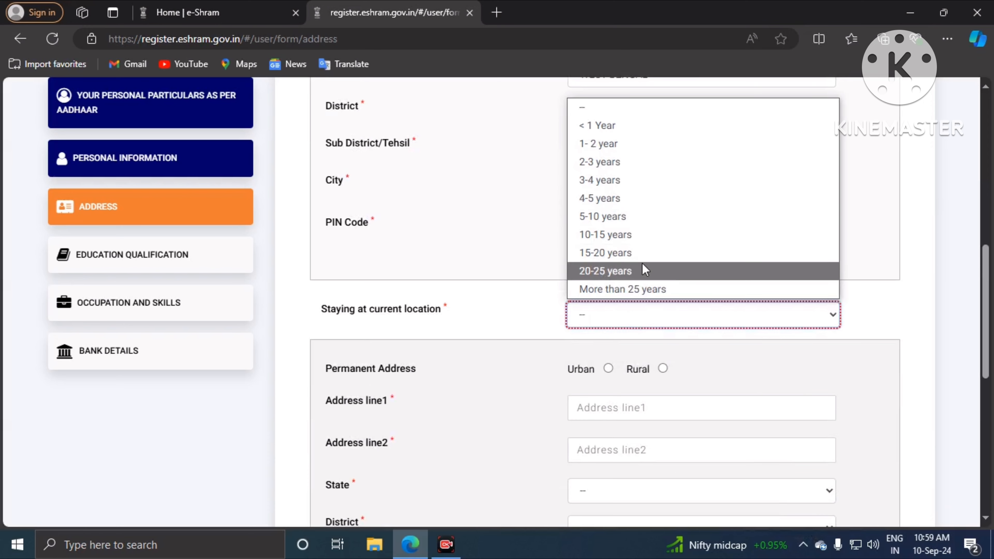
pyautogui.click(641, 290)
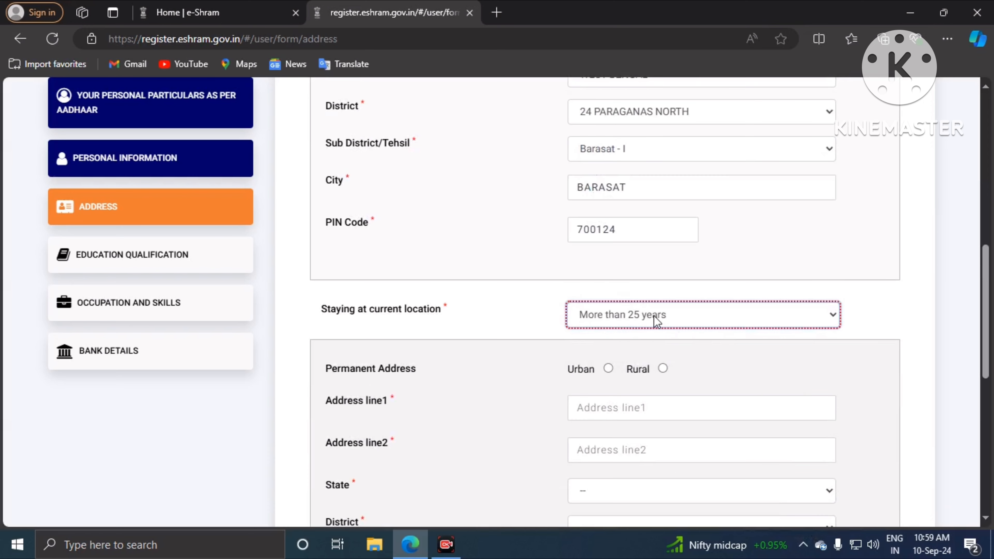
pyautogui.scroll(-3, 589, 324)
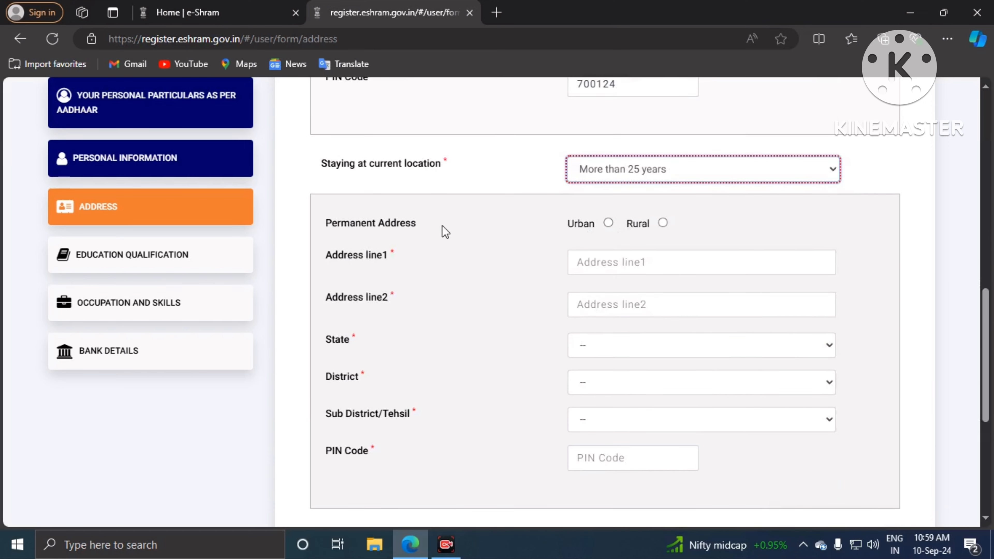
# Step: Set the permanent address to Urban in Barasat, PIN 700124, and save it
pyautogui.click(609, 224)
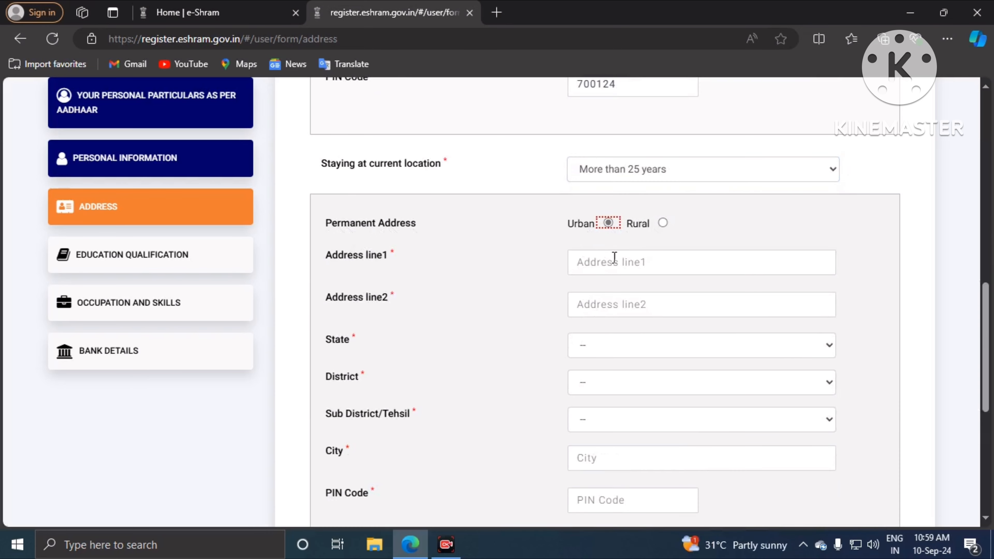
pyautogui.scroll(-5, 475, 298)
pyautogui.scroll(5, 470, 305)
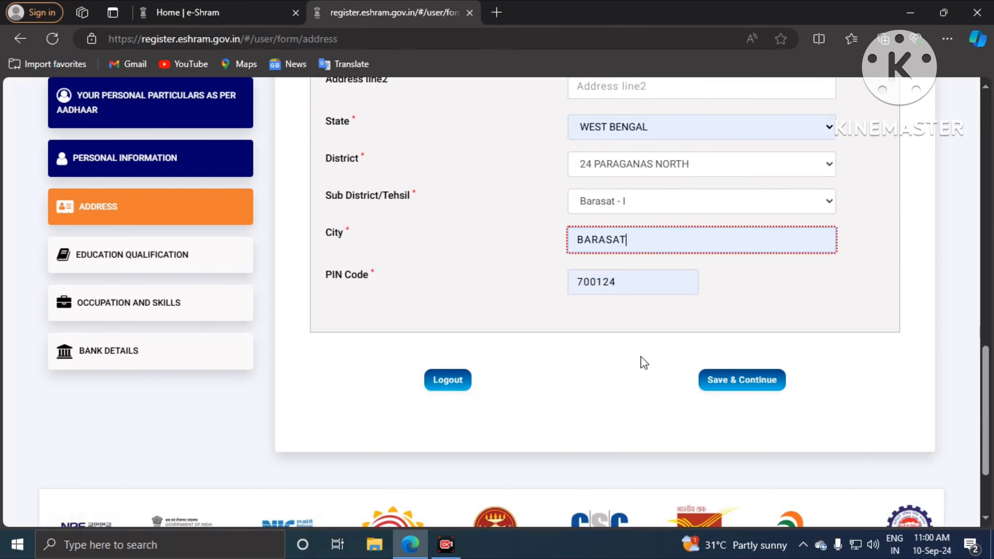
pyautogui.scroll(5, 641, 362)
pyautogui.scroll(-5, 694, 355)
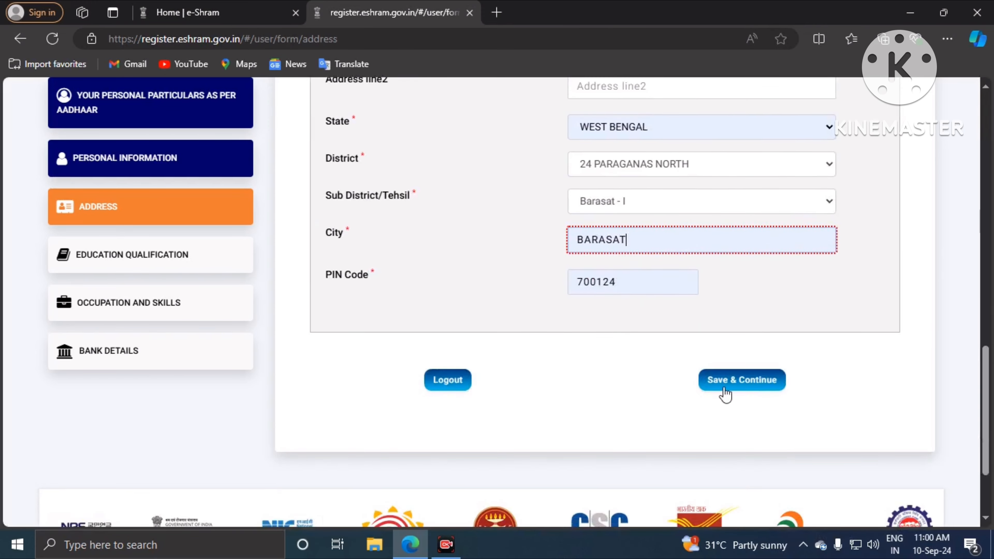
pyautogui.click(737, 381)
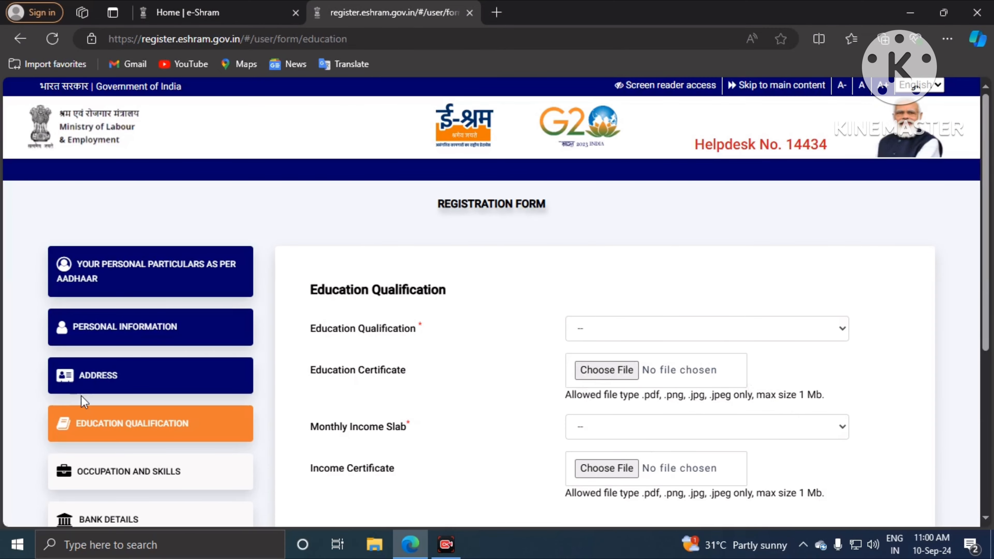
# Step: Select Not literate for education and 10000 & Below income slab, then save
pyautogui.scroll(-3, 543, 178)
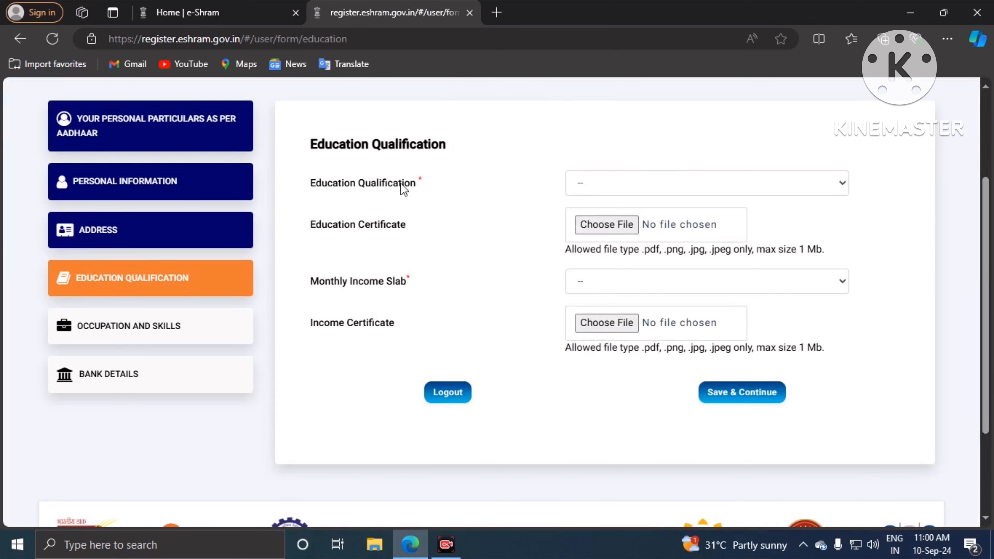
pyautogui.click(615, 193)
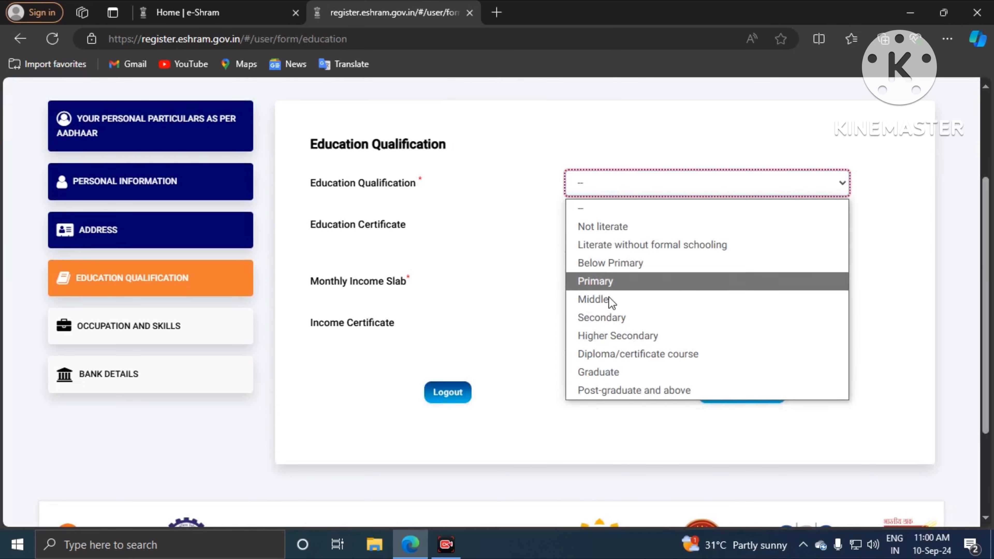
pyautogui.click(621, 226)
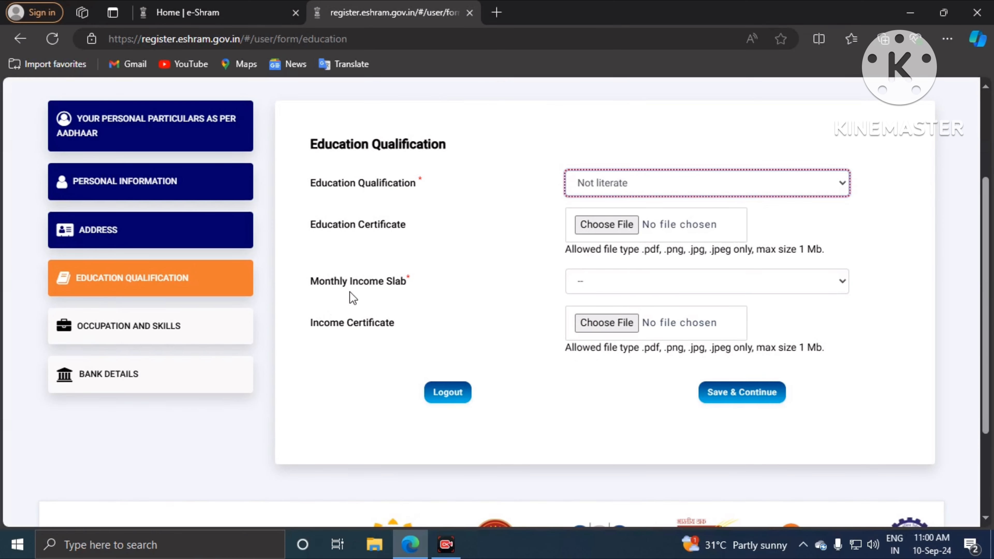
pyautogui.click(637, 194)
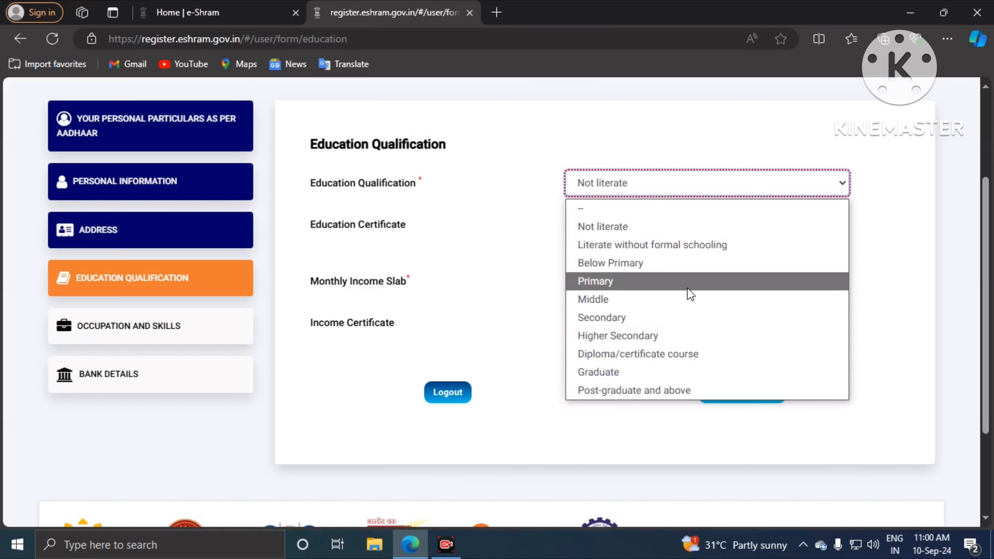
pyautogui.click(465, 227)
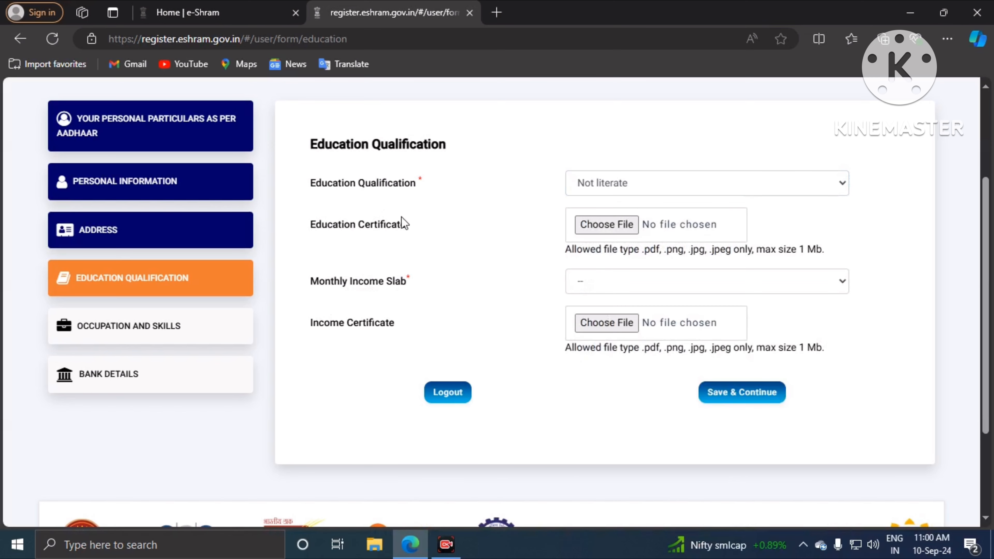
pyautogui.click(612, 187)
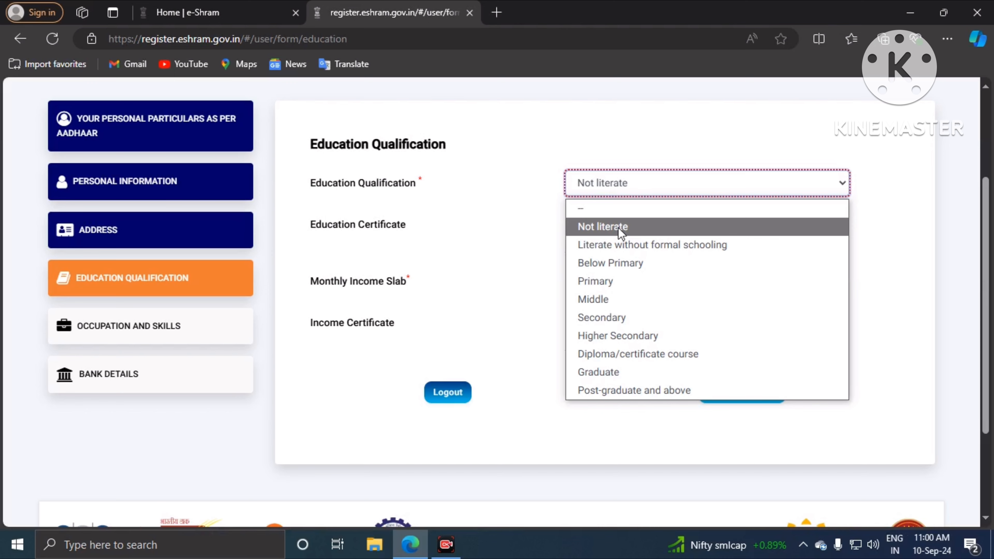
pyautogui.click(618, 227)
pyautogui.click(602, 279)
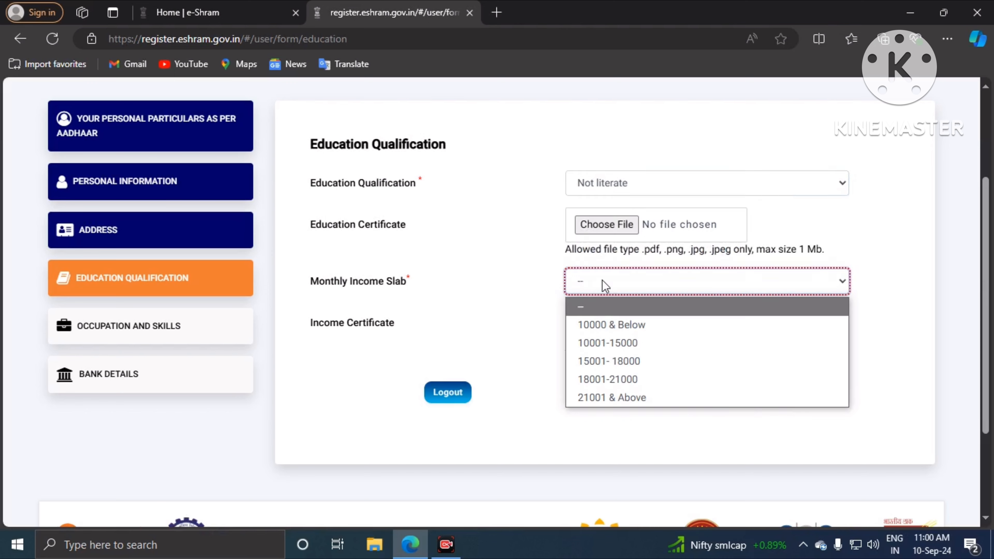
pyautogui.click(587, 323)
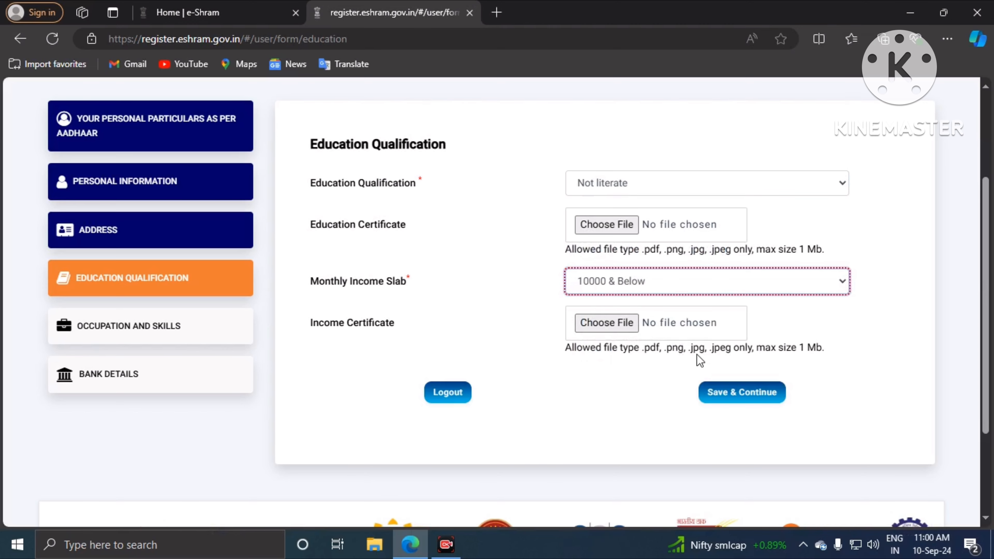
pyautogui.click(744, 401)
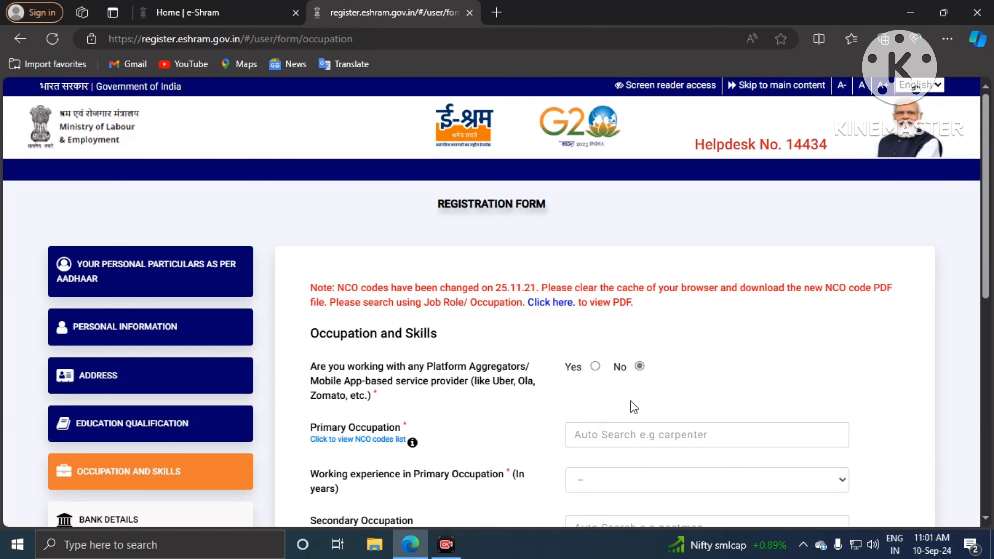
# Step: Keep platform aggregator at No and open the NCO codes list PDF
pyautogui.scroll(-3, 293, 414)
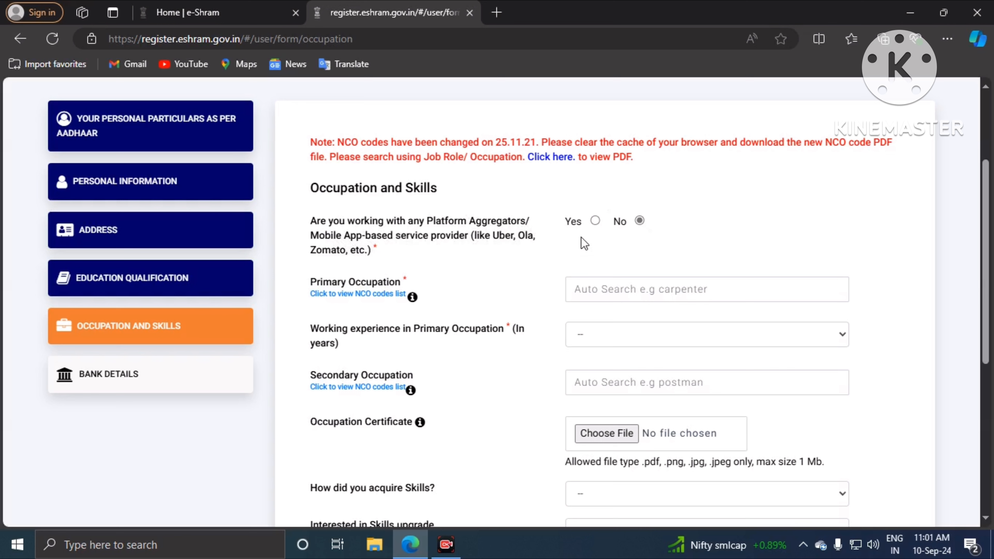
pyautogui.click(596, 222)
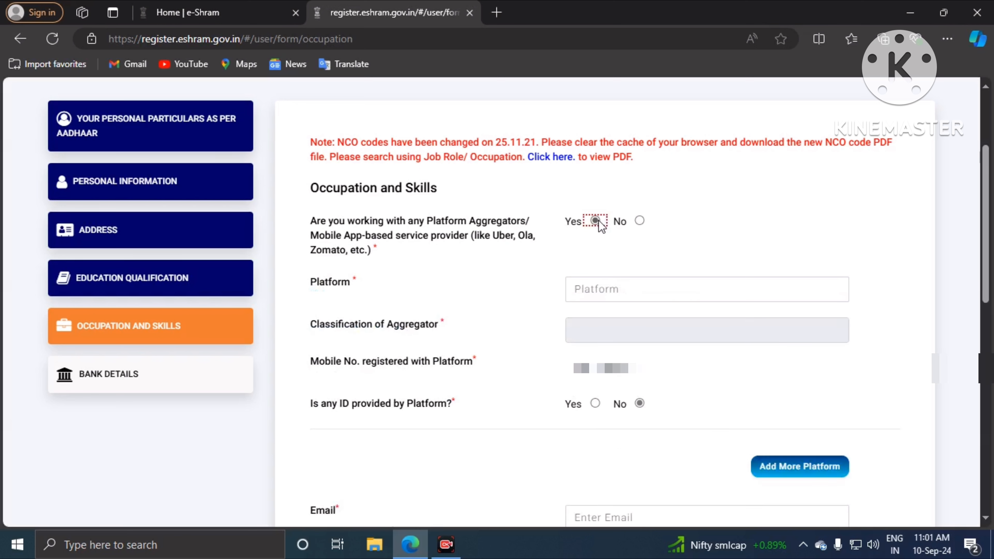
pyautogui.click(601, 292)
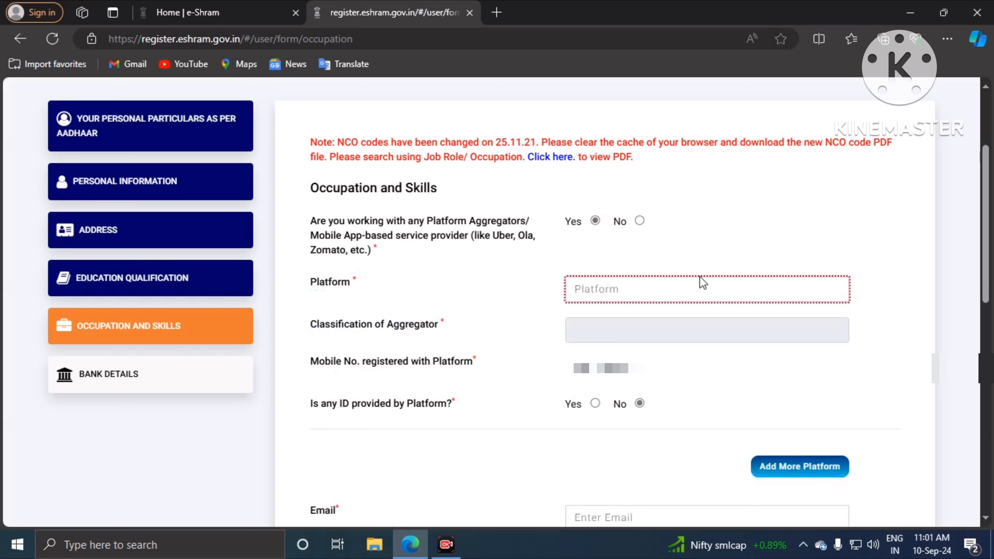
pyautogui.click(640, 223)
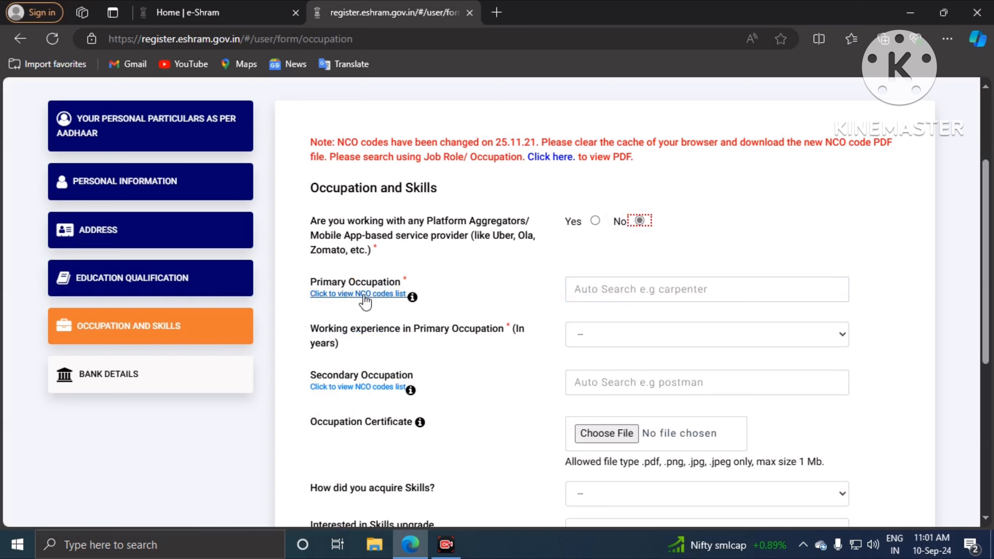
pyautogui.click(720, 291)
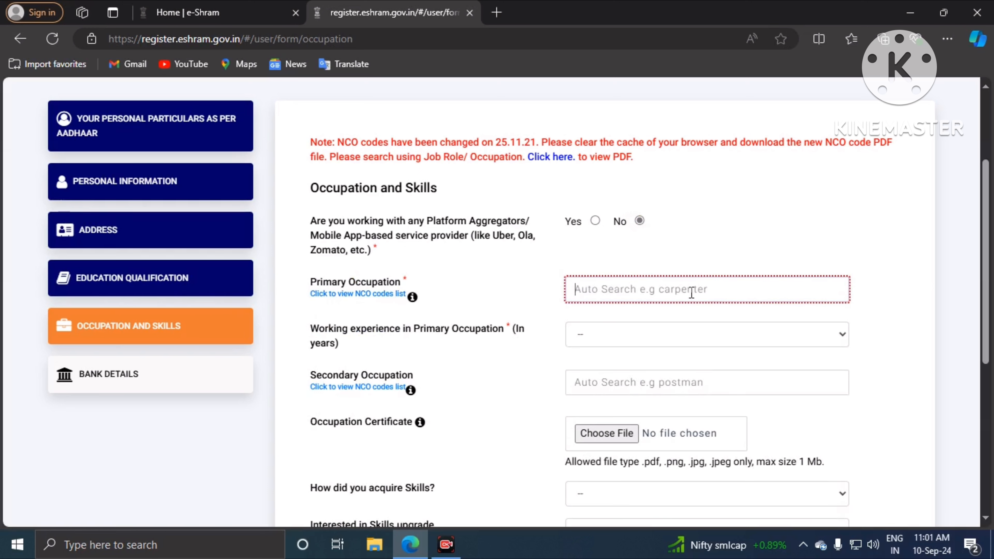
pyautogui.click(363, 296)
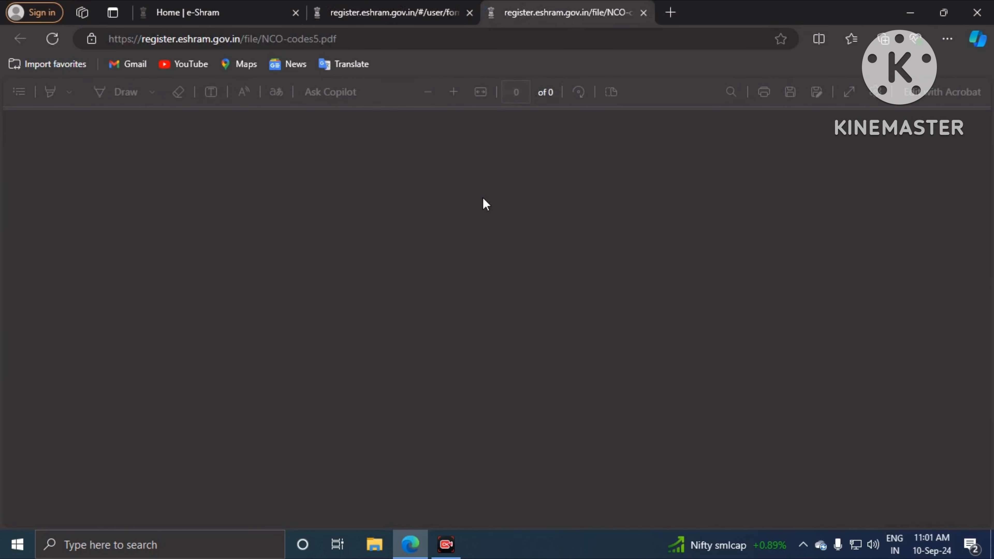
# Step: Consult the NCO codes PDF and set Primary Occupation to Cook, Domestic on the form
pyautogui.click(392, 12)
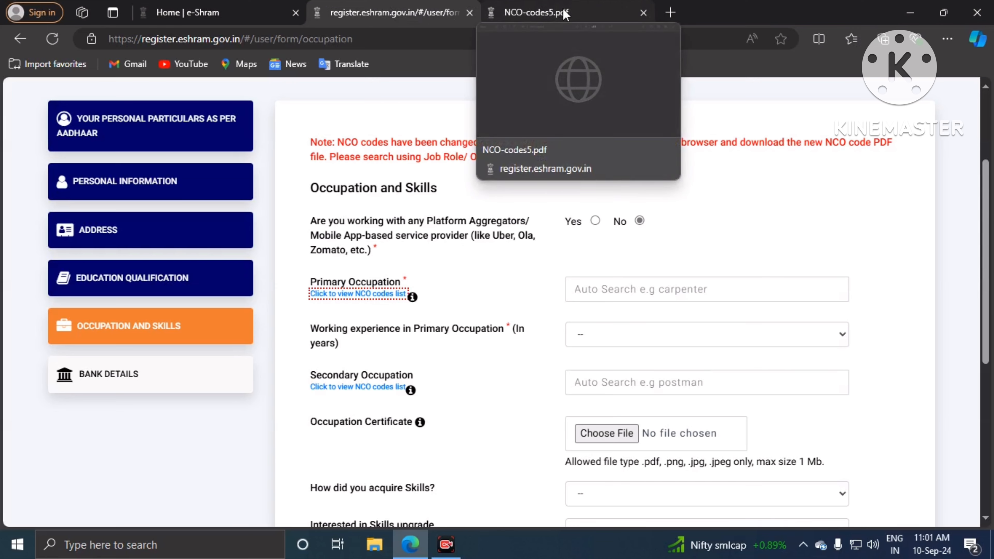
pyautogui.click(565, 13)
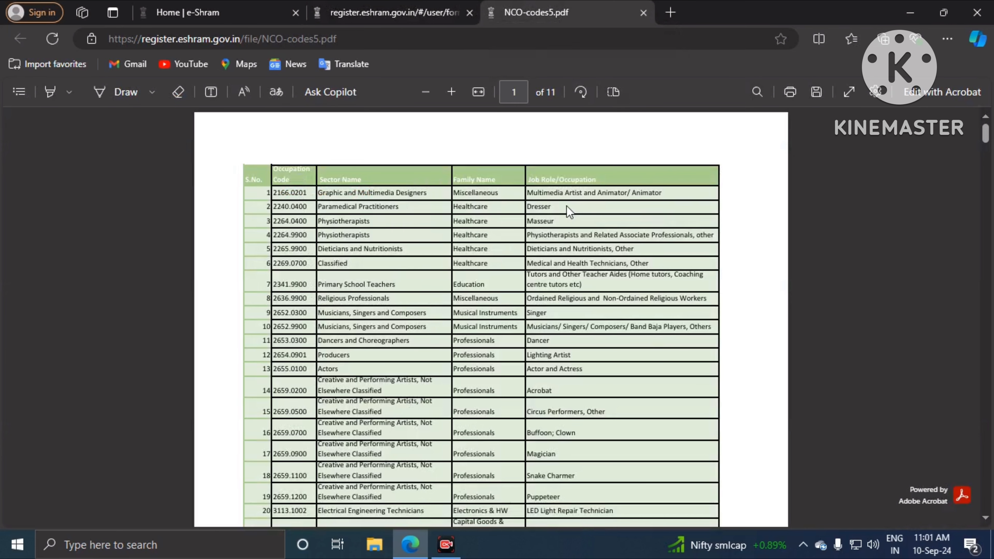
pyautogui.click(431, 12)
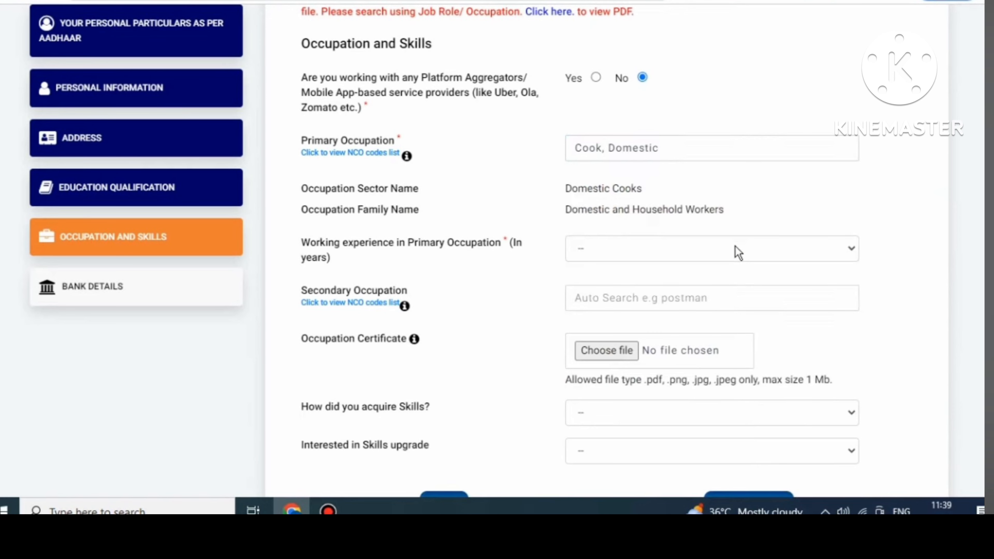
# Step: Choose 5 years of working experience for the primary occupation
pyautogui.click(738, 252)
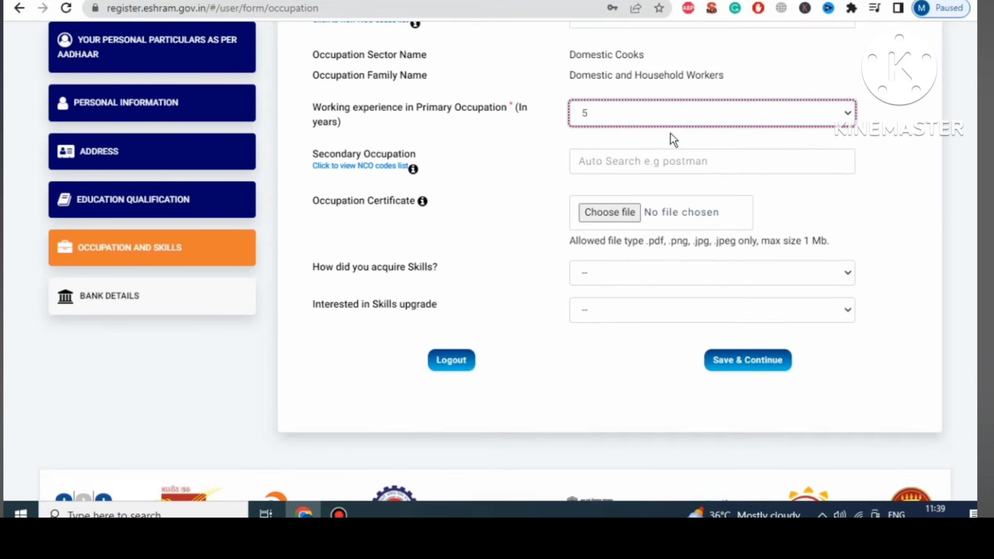